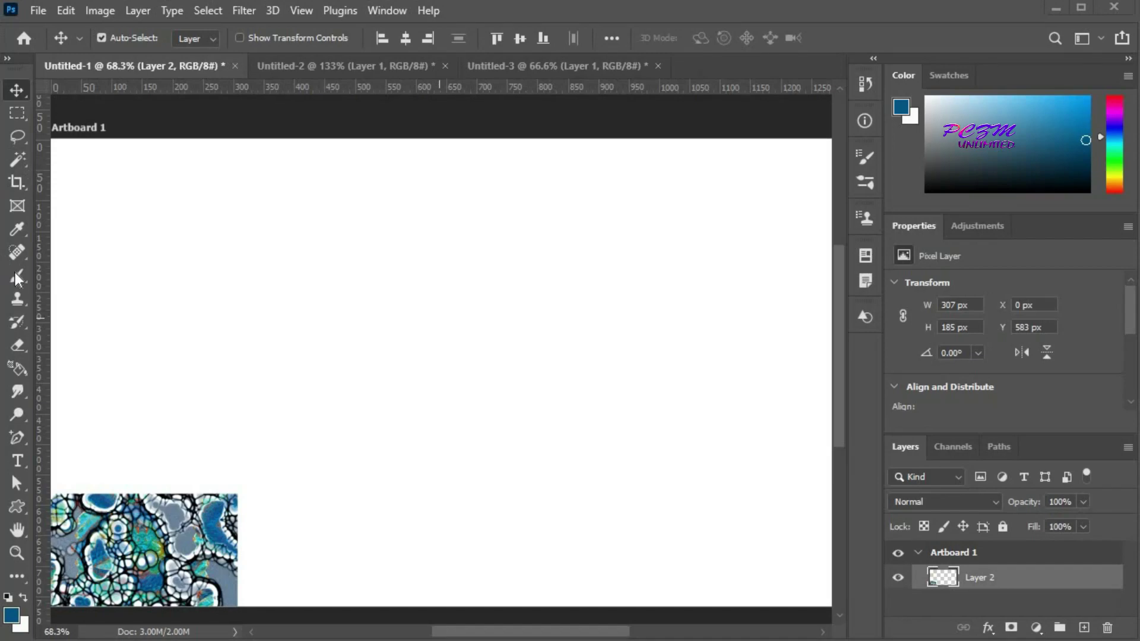
# Open the Brush tool group flyout in the toolbar
pyautogui.click(15, 273)
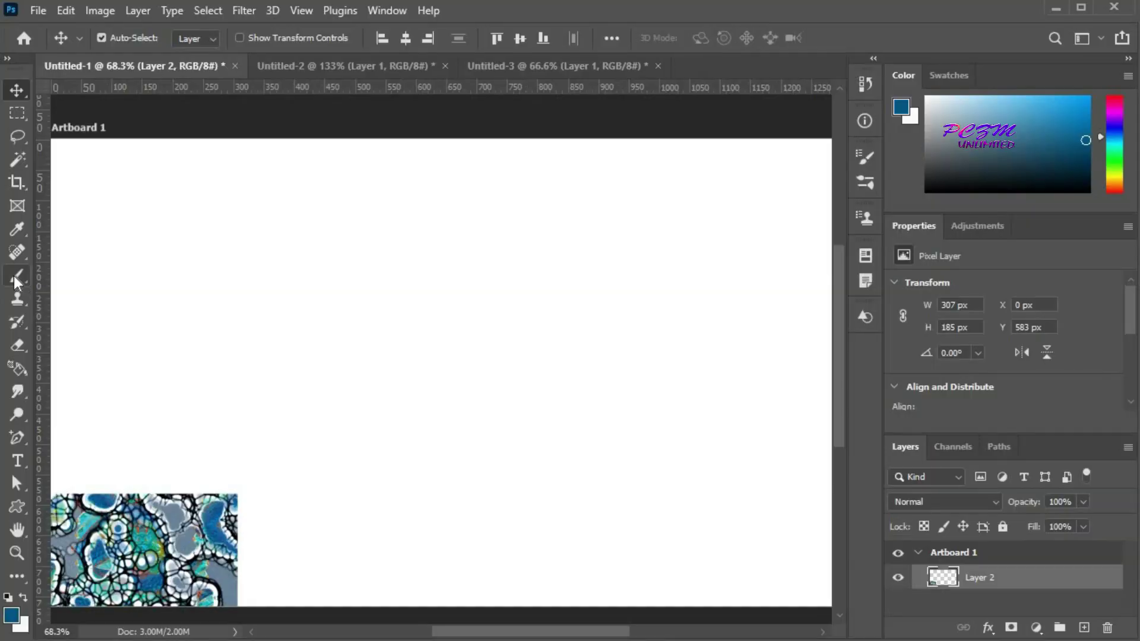
# Switch to the Mixer Brush Tool and check its size and preset options
pyautogui.click(13, 276)
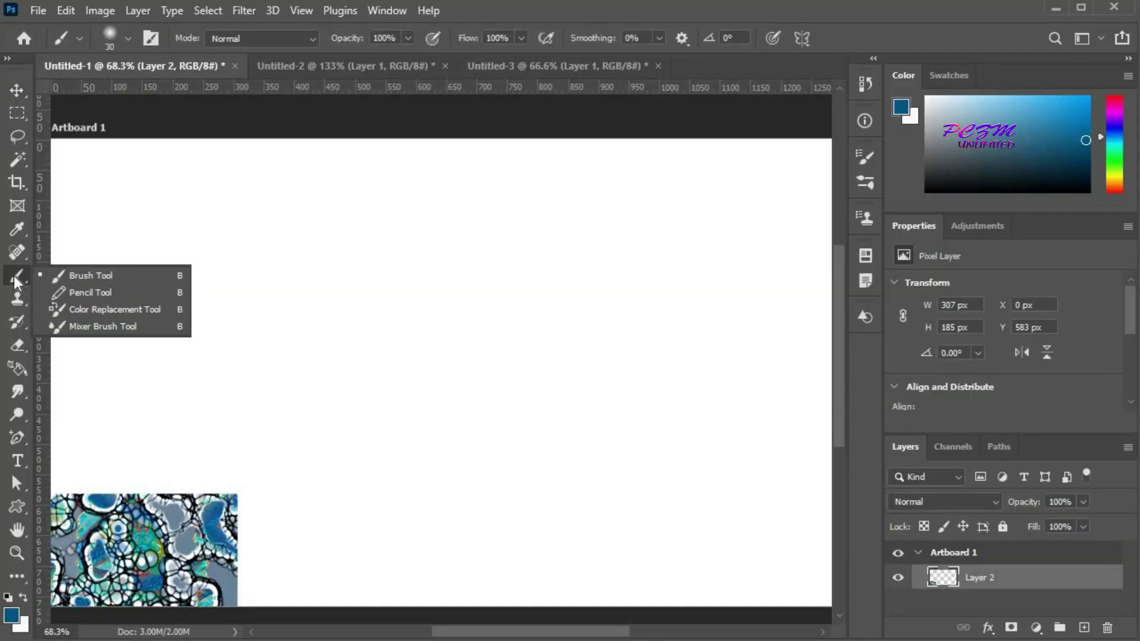
pyautogui.click(102, 327)
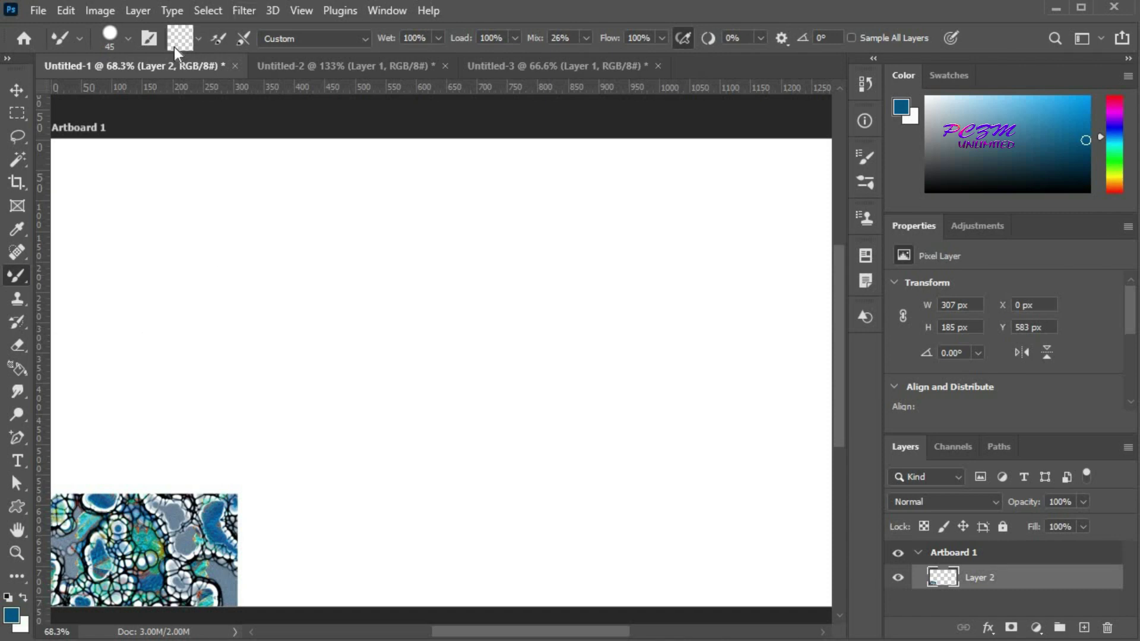
pyautogui.click(127, 39)
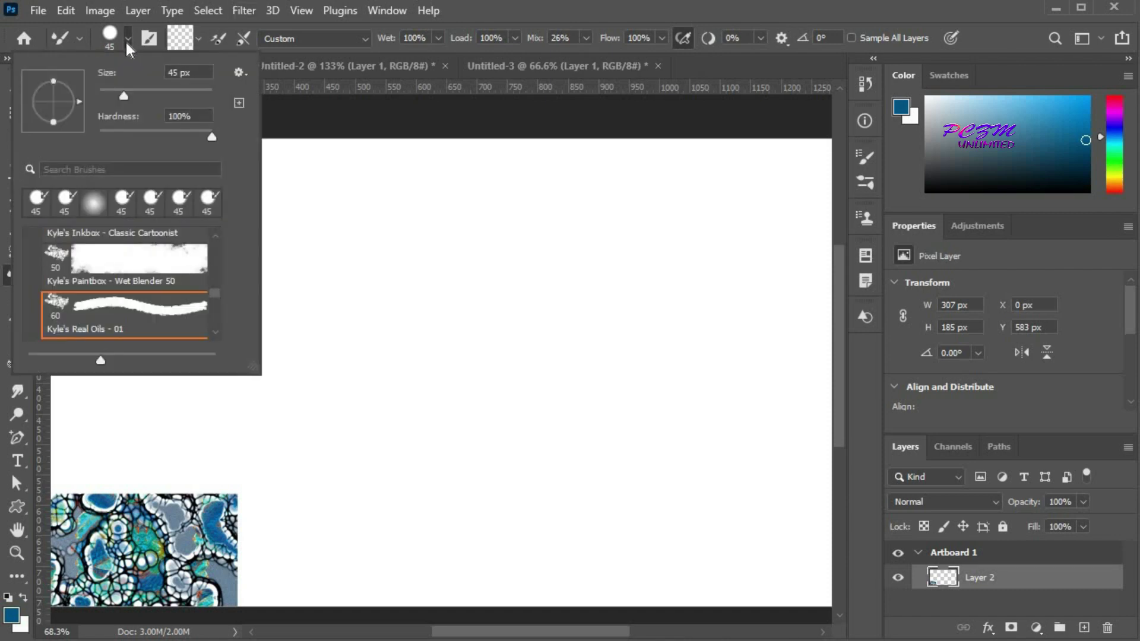
pyautogui.click(126, 40)
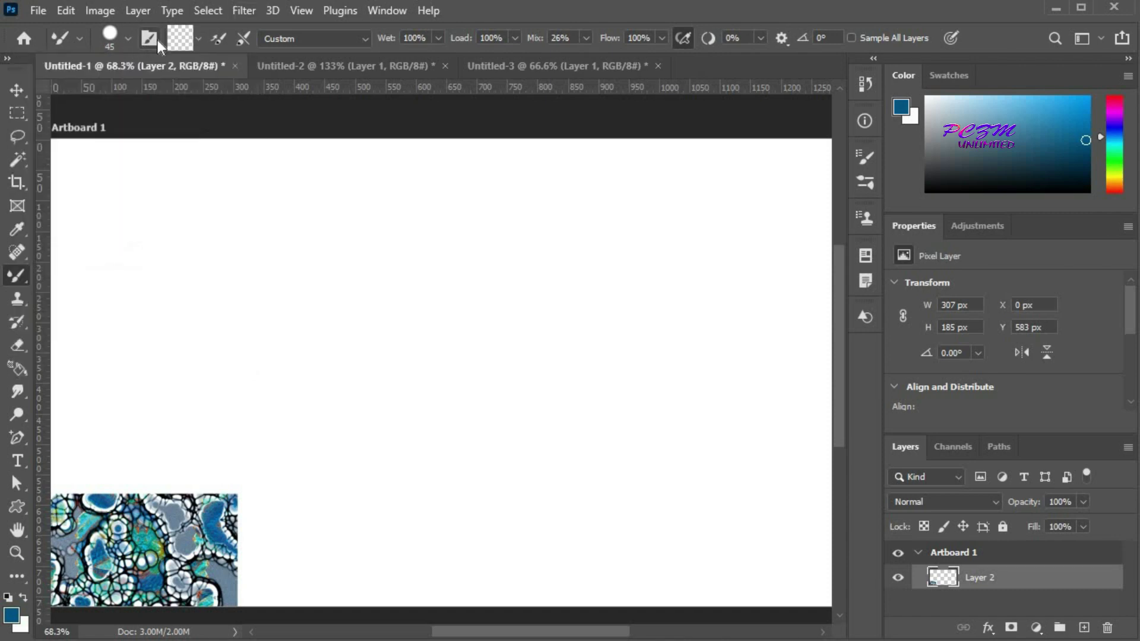
# Load the Mixer Brush, paint a trial blue dot and stroke, then undo them
pyautogui.click(199, 39)
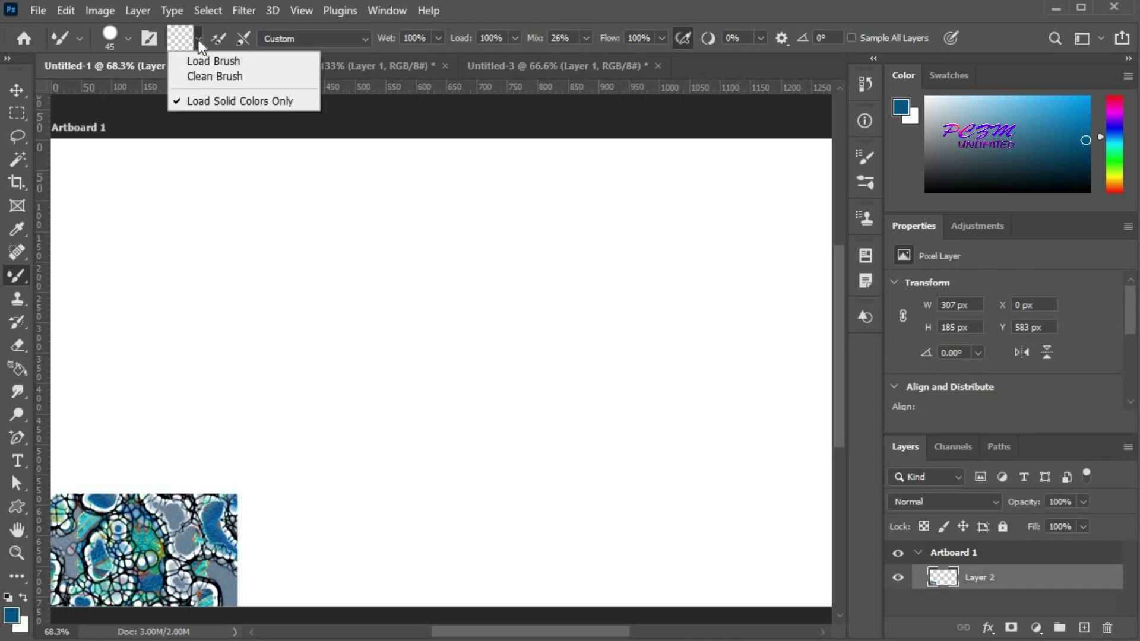
pyautogui.click(216, 77)
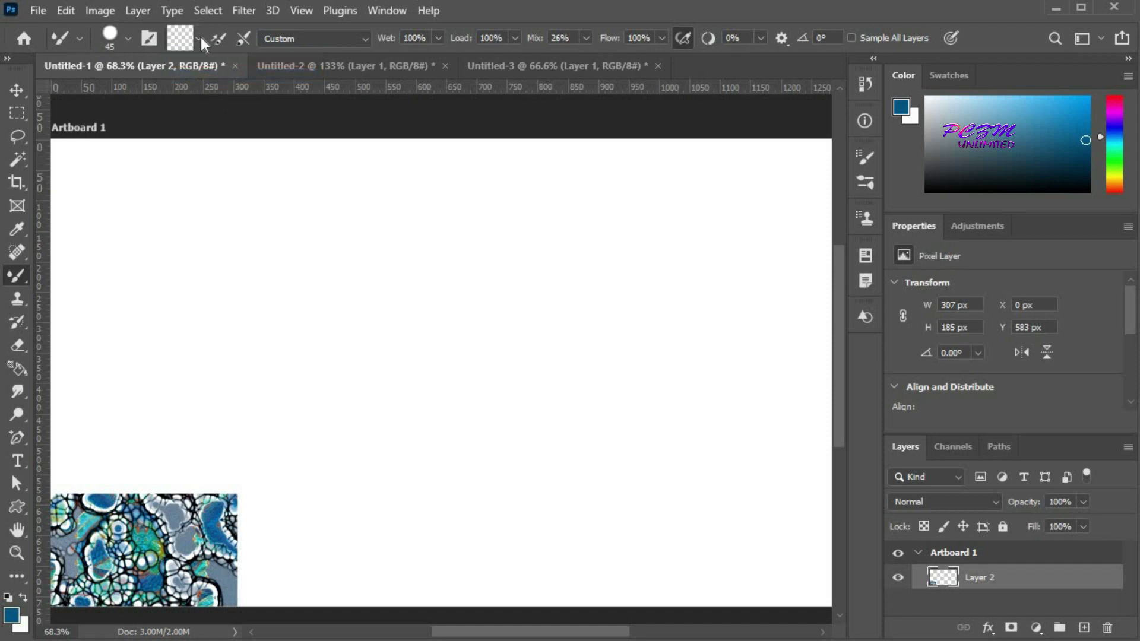
pyautogui.click(199, 36)
pyautogui.click(201, 56)
pyautogui.click(259, 277)
pyautogui.moveTo(317, 295); pyautogui.dragTo(478, 275)
pyautogui.hotkey('ctrl', 'z')
pyautogui.hotkey('ctrl', 'z')
# Clean the paint out of the Mixer Brush
pyautogui.click(198, 38)
pyautogui.click(205, 77)
pyautogui.click(200, 41)
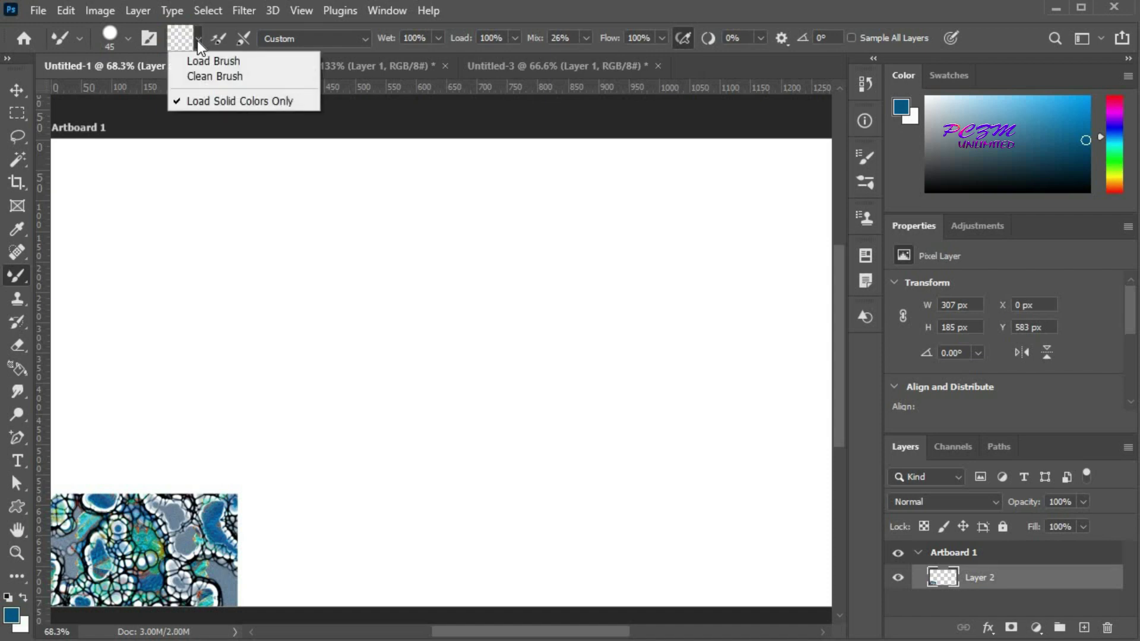
pyautogui.click(198, 41)
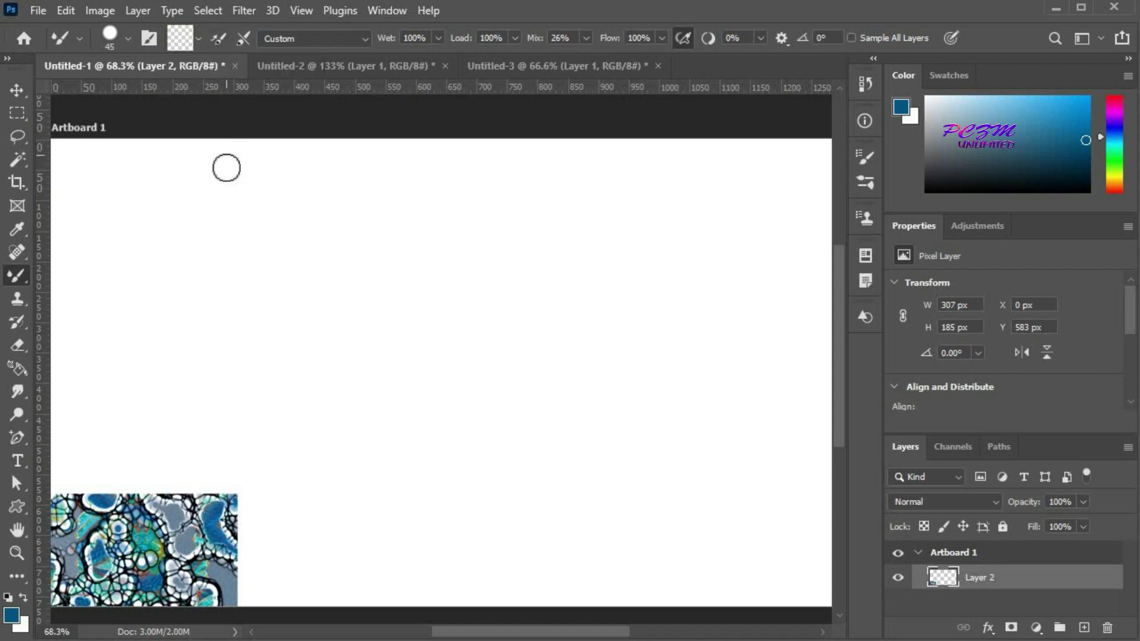
# Set the brush colour to fully saturated magenta in the Color Picker
pyautogui.click(180, 40)
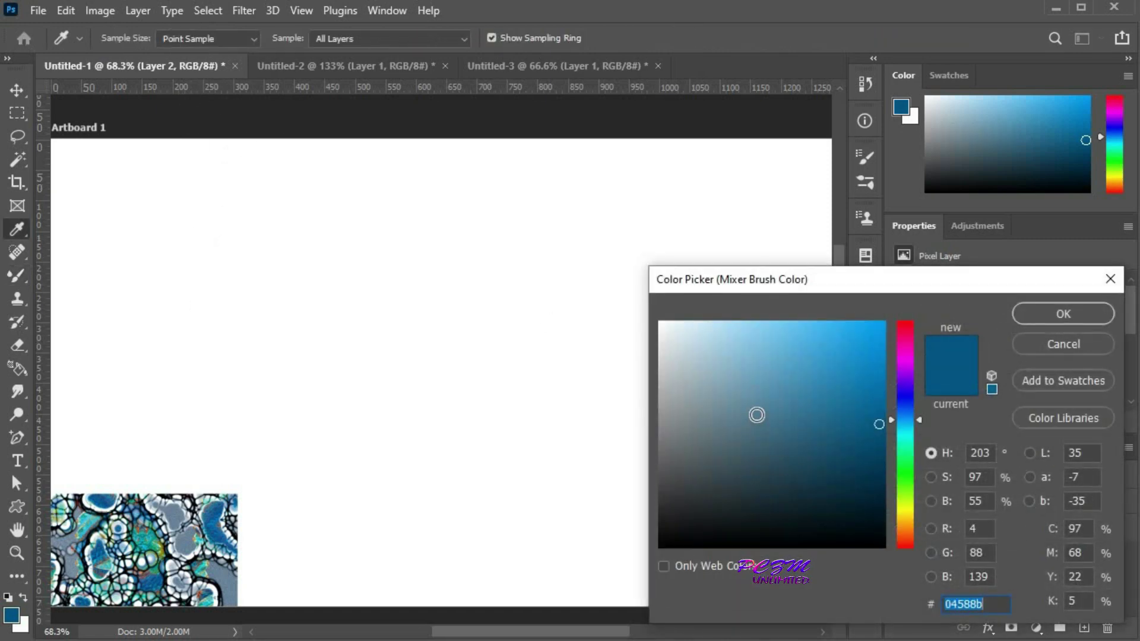
pyautogui.click(904, 396)
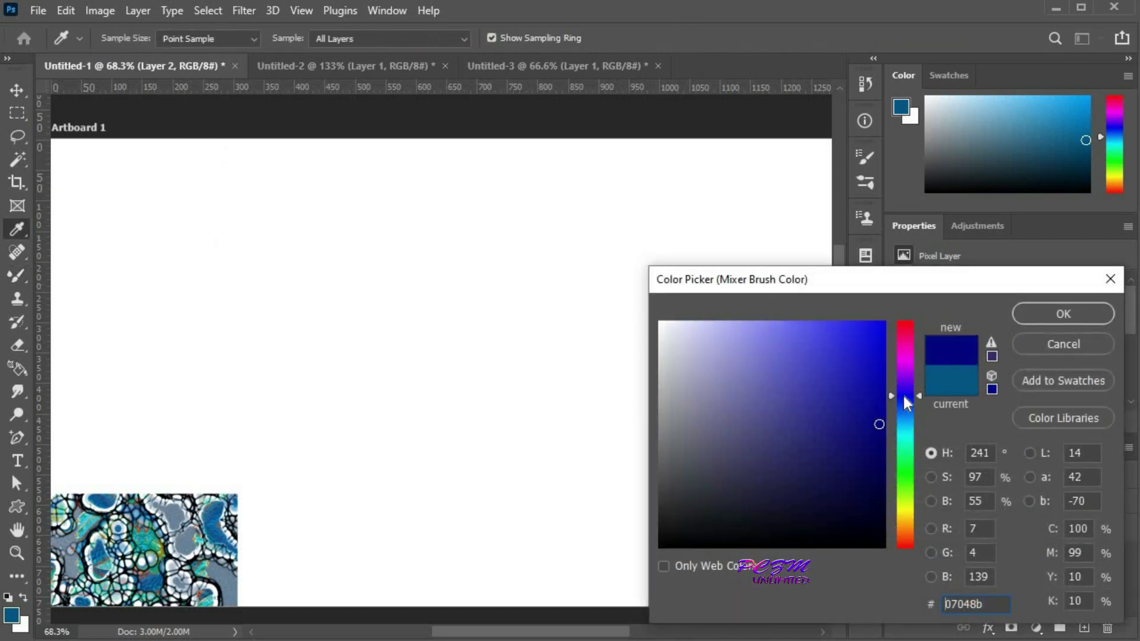
pyautogui.click(906, 357)
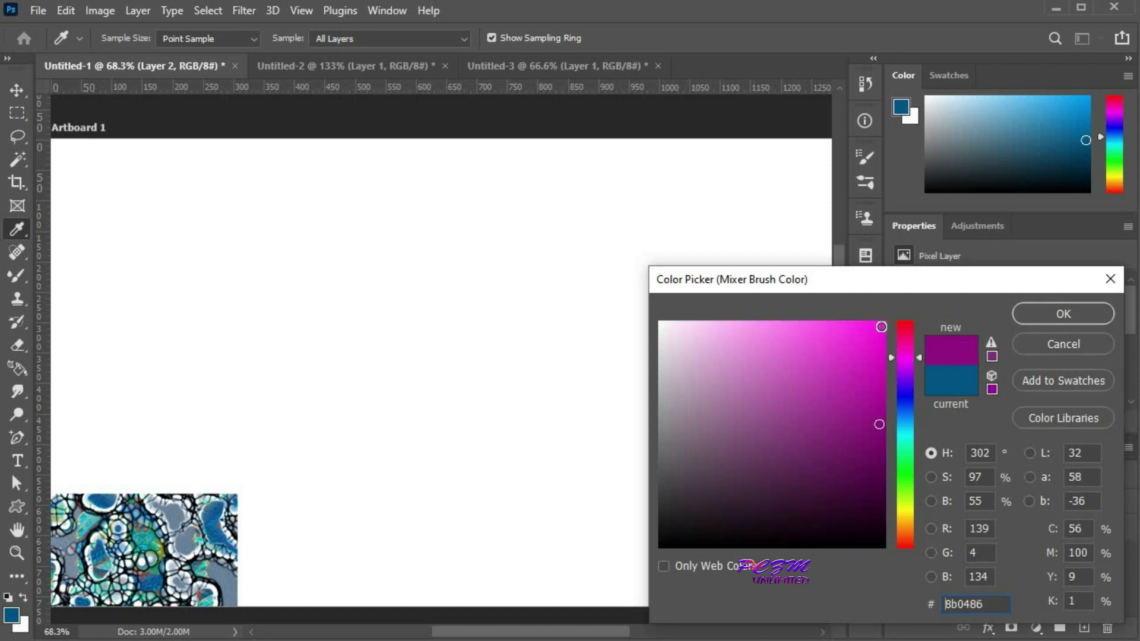
pyautogui.click(881, 326)
pyautogui.click(1063, 314)
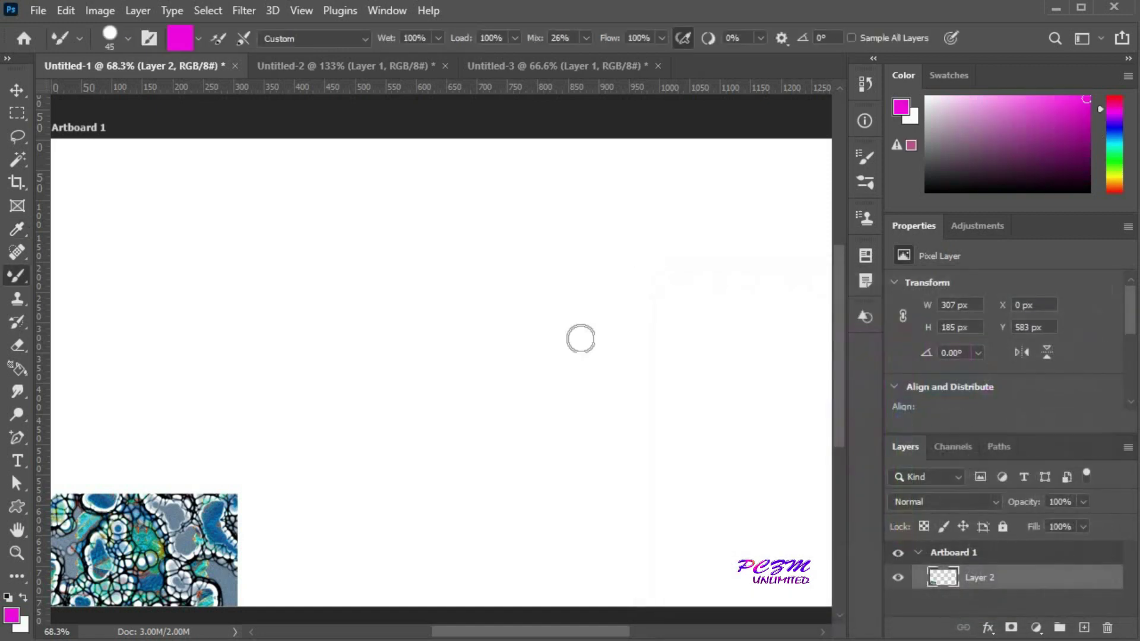
# Pick yellow-green on the Color panel hue bar and paint a test dot and stroke
pyautogui.click(1115, 146)
pyautogui.click(1116, 161)
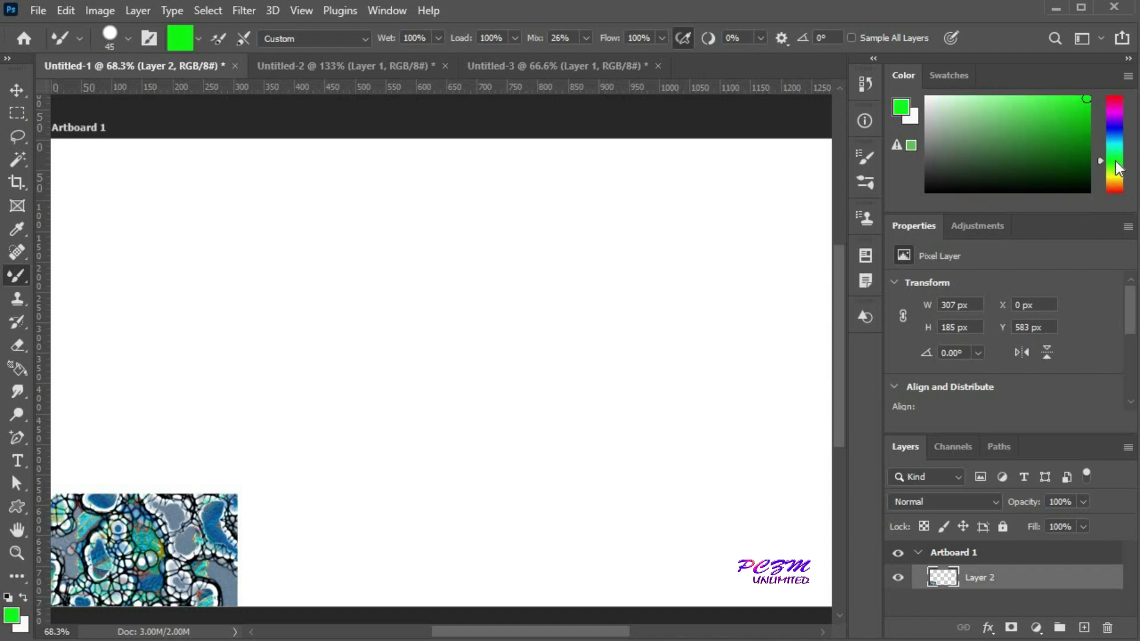
pyautogui.click(1116, 168)
pyautogui.click(299, 258)
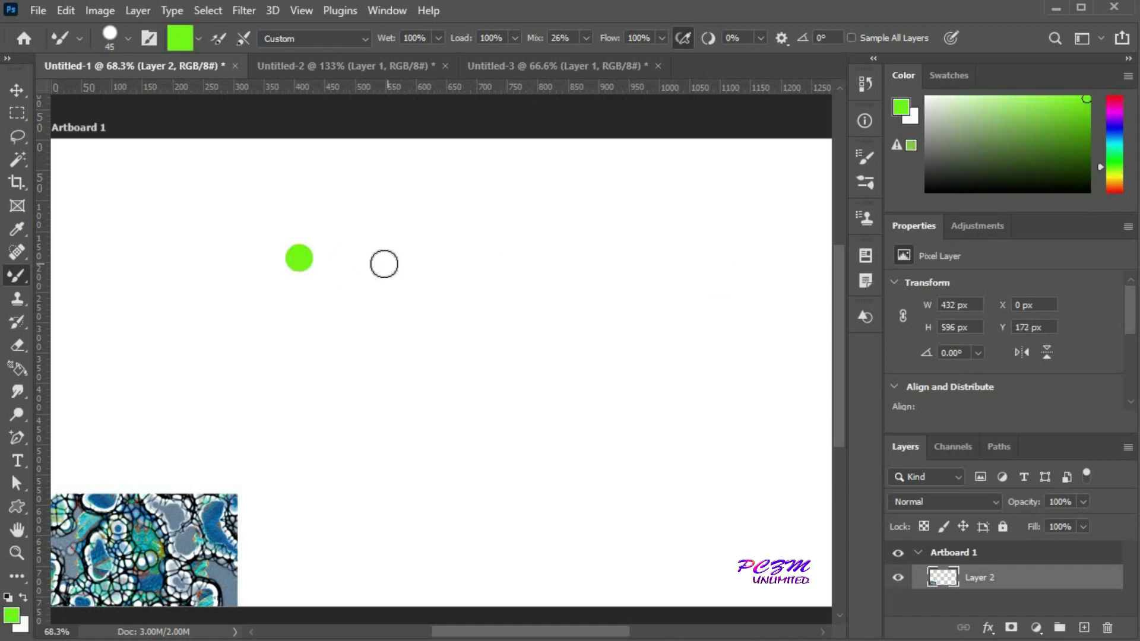
pyautogui.moveTo(384, 264); pyautogui.dragTo(661, 276)
# Switch the colour to pure blue and paint a test dot and stroke below
pyautogui.click(1118, 128)
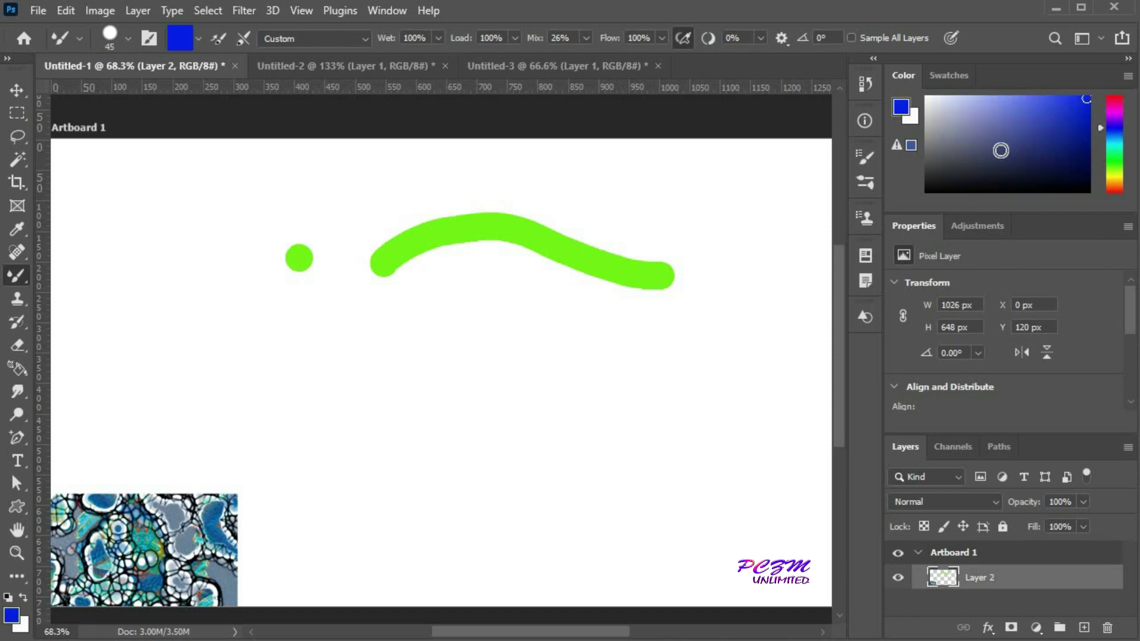
pyautogui.click(317, 349)
pyautogui.moveTo(387, 351)
pyautogui.mouseDown()
pyautogui.moveTo(503, 339)
pyautogui.moveTo(569, 359)
pyautogui.mouseUp()
# Undo the green and blue test strokes and clean the brush
pyautogui.hotkey('ctrl', 'z')
pyautogui.hotkey('ctrl', 'z')
pyautogui.hotkey('ctrl', 'z')
pyautogui.hotkey('ctrl', 'z')
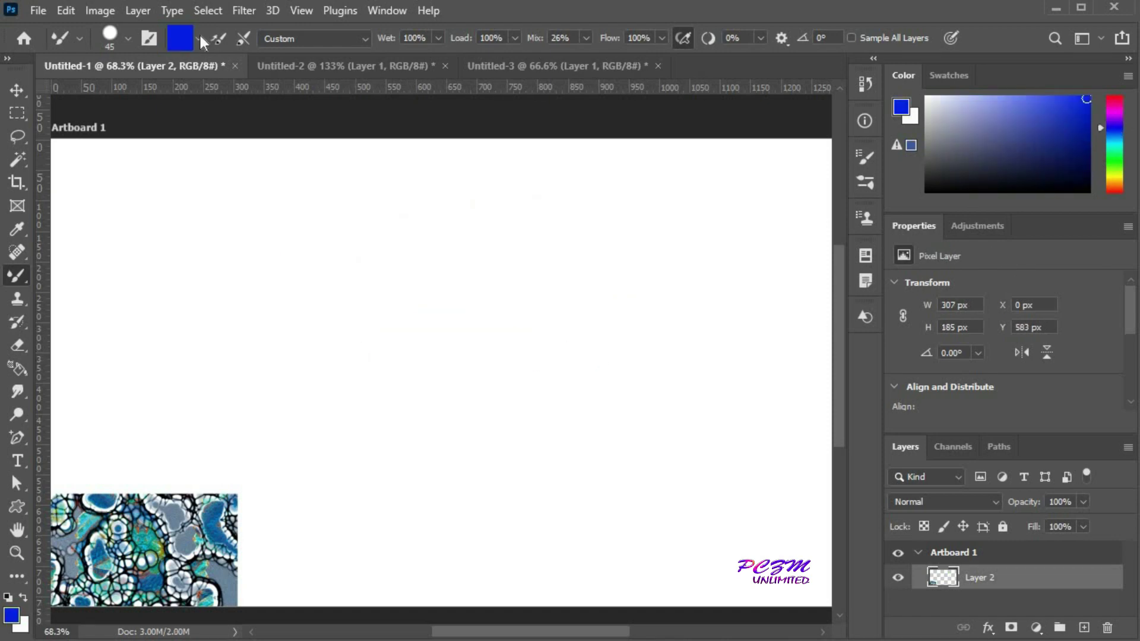
pyautogui.click(199, 36)
pyautogui.click(197, 76)
# Load blue sampled from the texture and paint a test dot and stroke
pyautogui.click(201, 38)
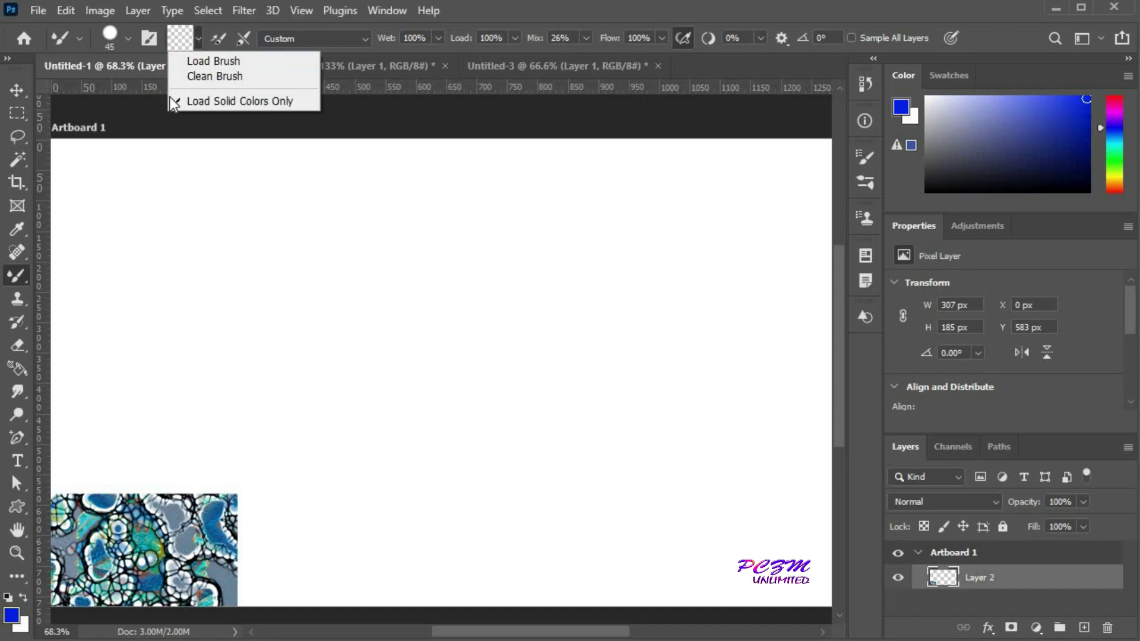
pyautogui.keyDown('alt'); pyautogui.click(212, 518); pyautogui.keyUp('alt')
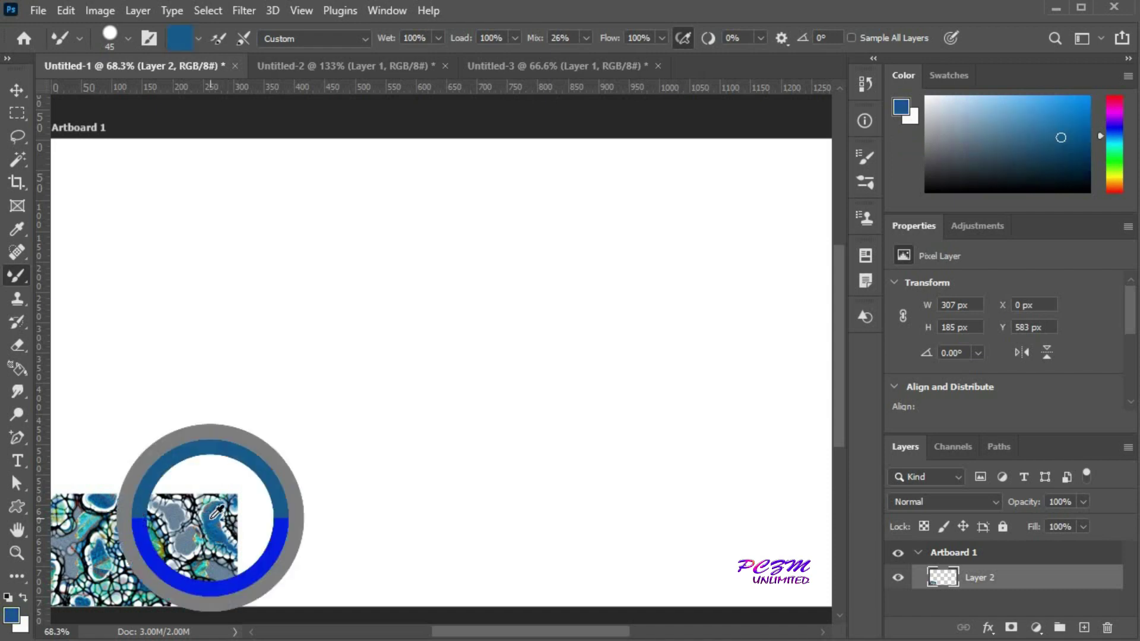
pyautogui.click(268, 265)
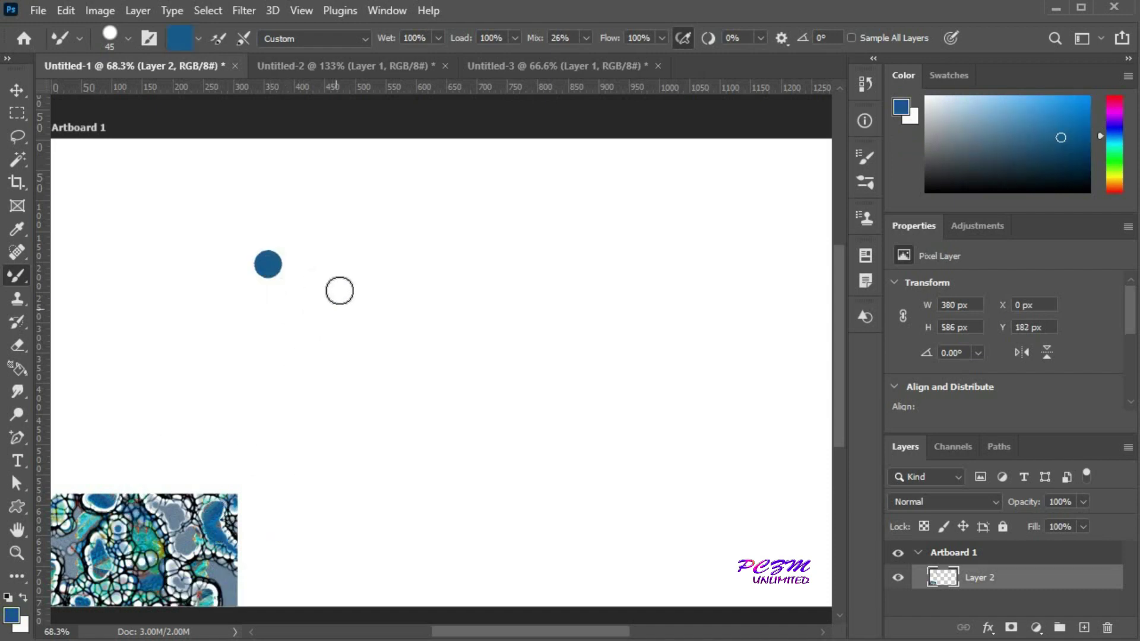
pyautogui.moveTo(336, 309); pyautogui.dragTo(494, 281)
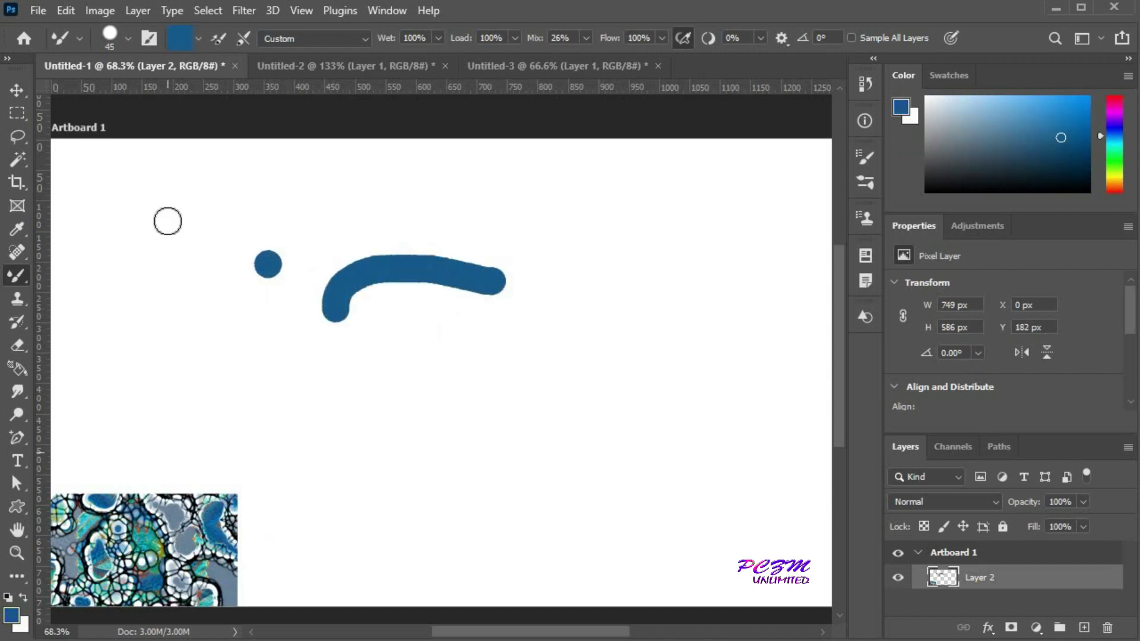
# Clean the brush, sample grey-blue from the texture, paint a test stroke, and undo
pyautogui.click(198, 38)
pyautogui.click(203, 73)
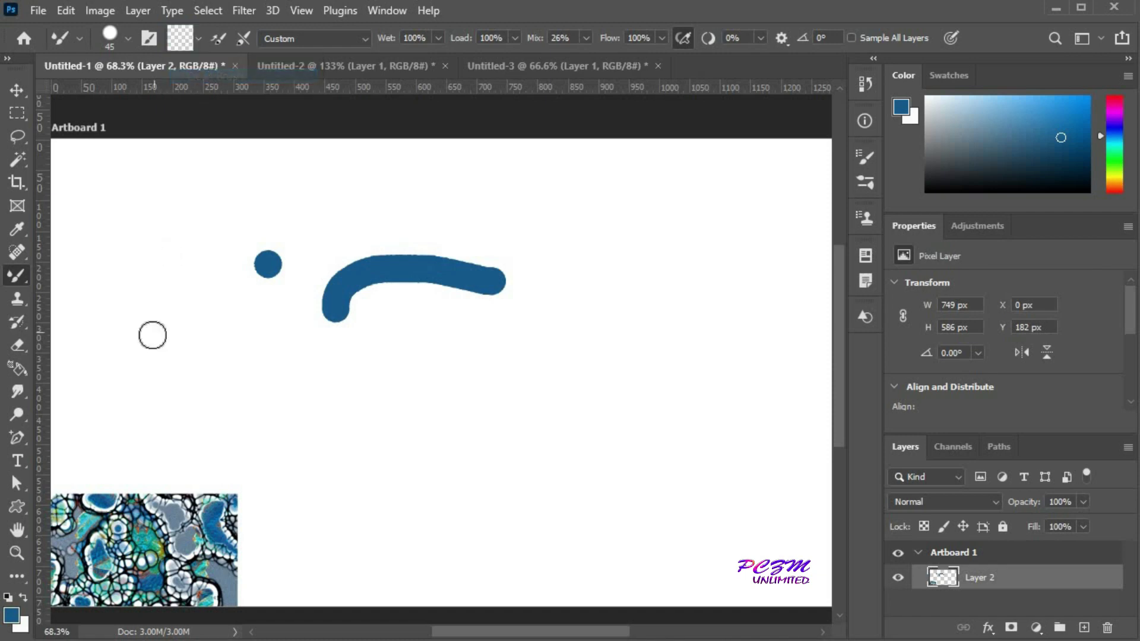
pyautogui.keyDown('alt'); pyautogui.click(218, 576); pyautogui.keyUp('alt')
pyautogui.click(336, 401)
pyautogui.moveTo(395, 420); pyautogui.dragTo(618, 396)
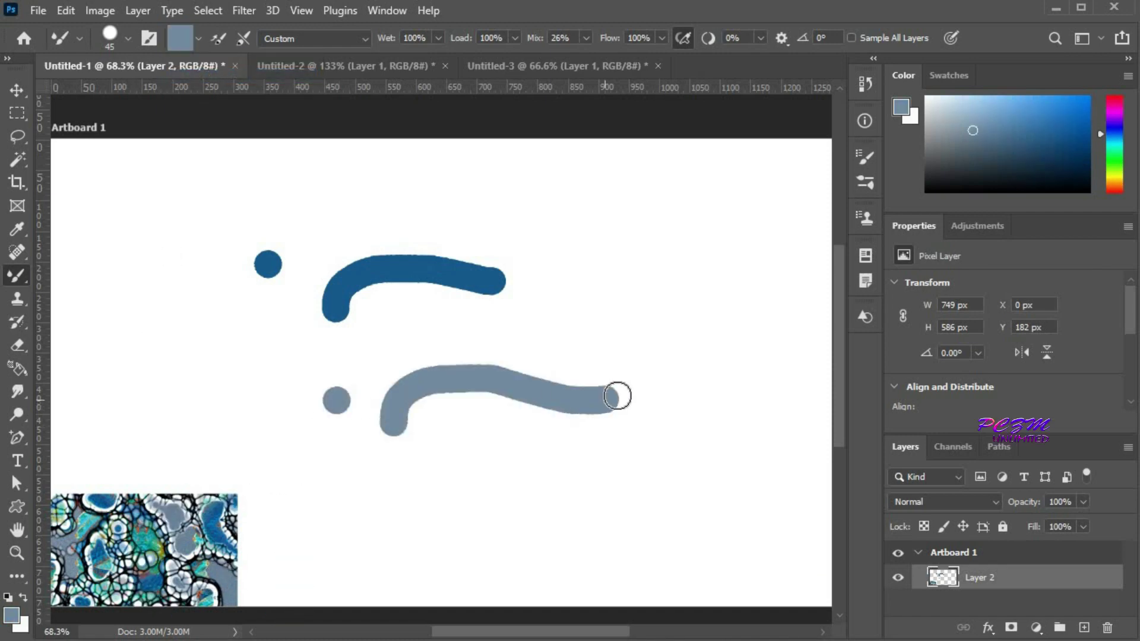
pyautogui.hotkey('ctrl', 'z')
pyautogui.hotkey('ctrl', 'z')
pyautogui.hotkey('ctrl', 'z')
pyautogui.hotkey('ctrl', 'z')
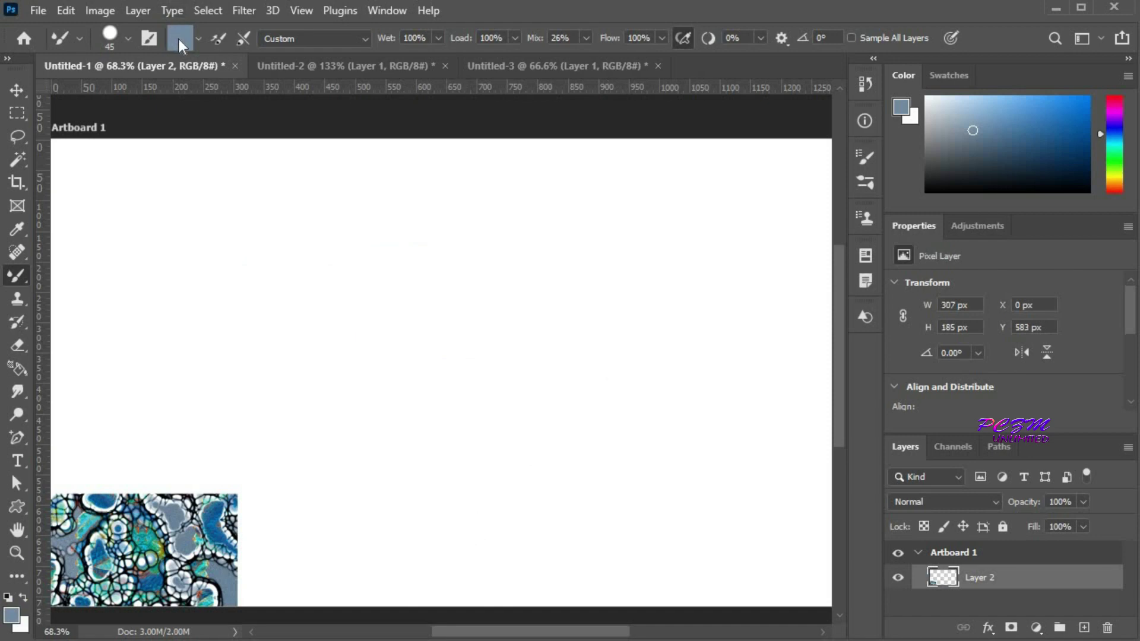
# Sample bright blue 117cc4 from the texture as the brush colour
pyautogui.click(180, 40)
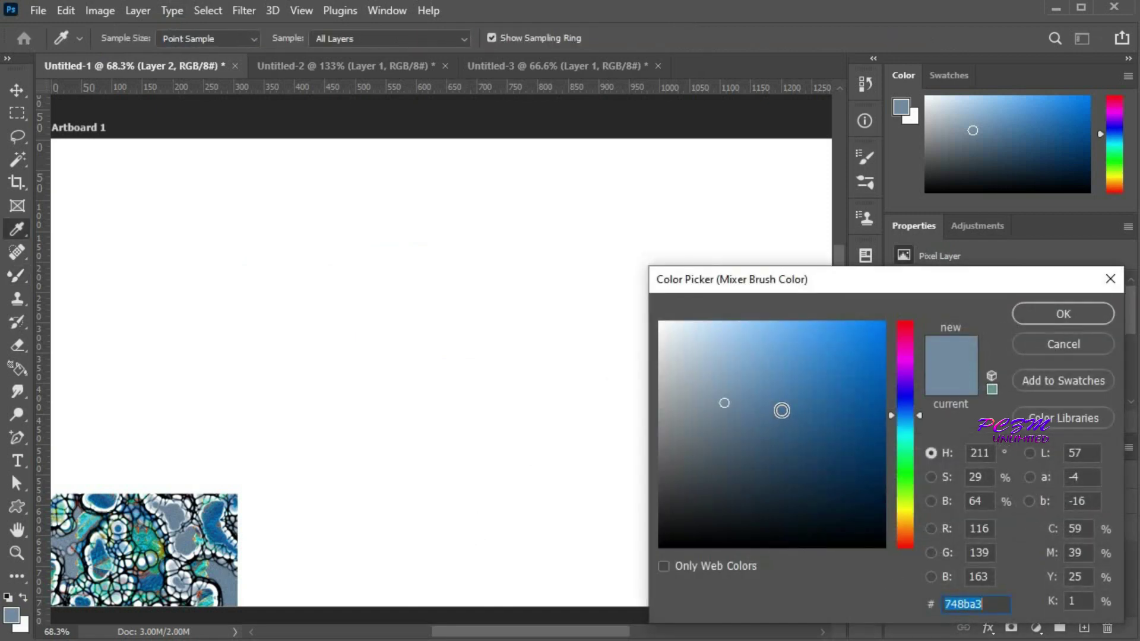
pyautogui.click(190, 537)
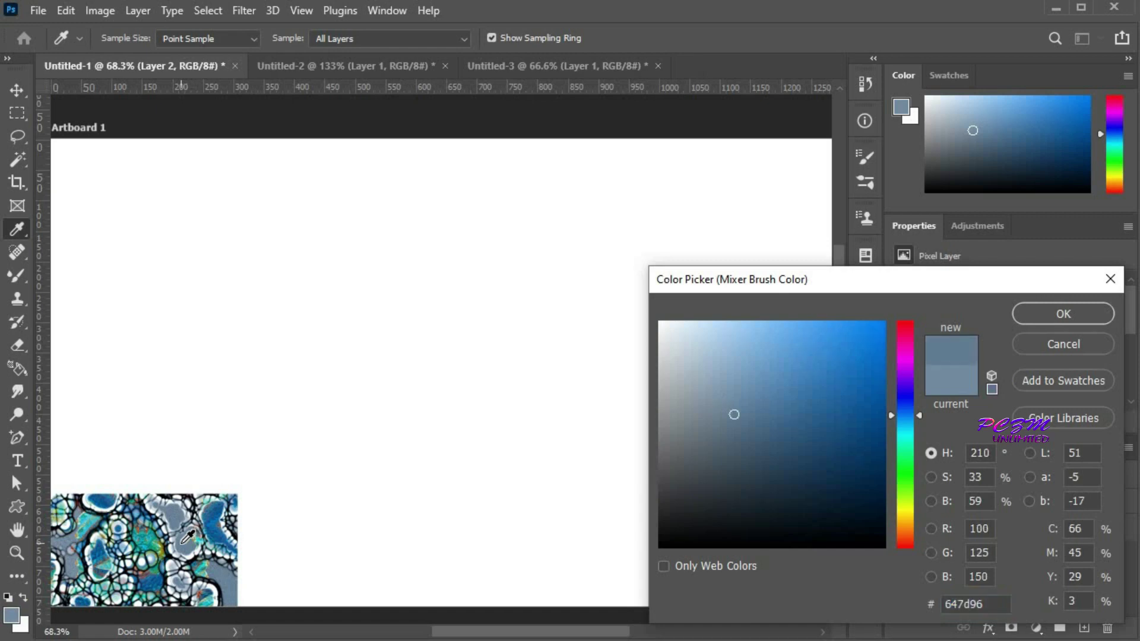
pyautogui.click(215, 521)
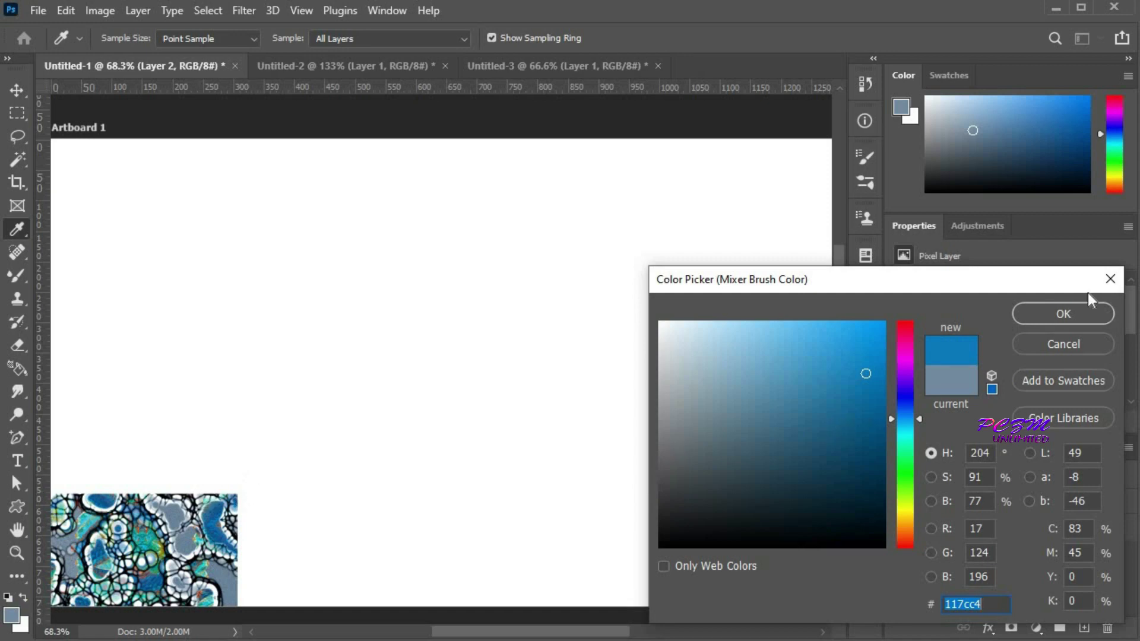
pyautogui.click(1063, 314)
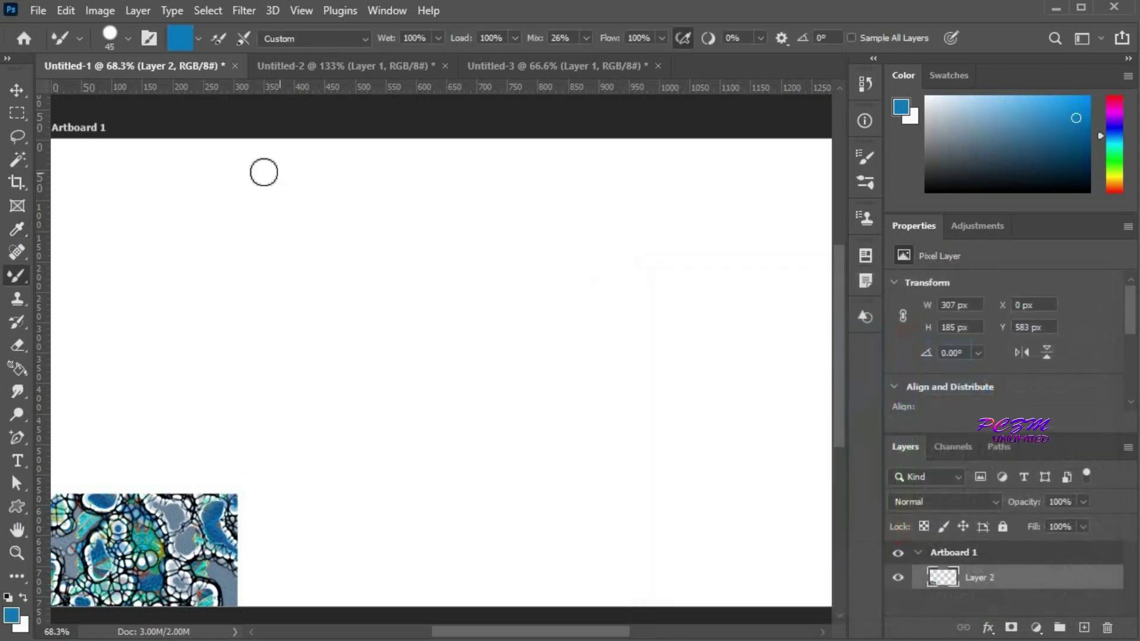
# Clean the brush and reopen its paint-loading options
pyautogui.click(198, 38)
pyautogui.click(202, 76)
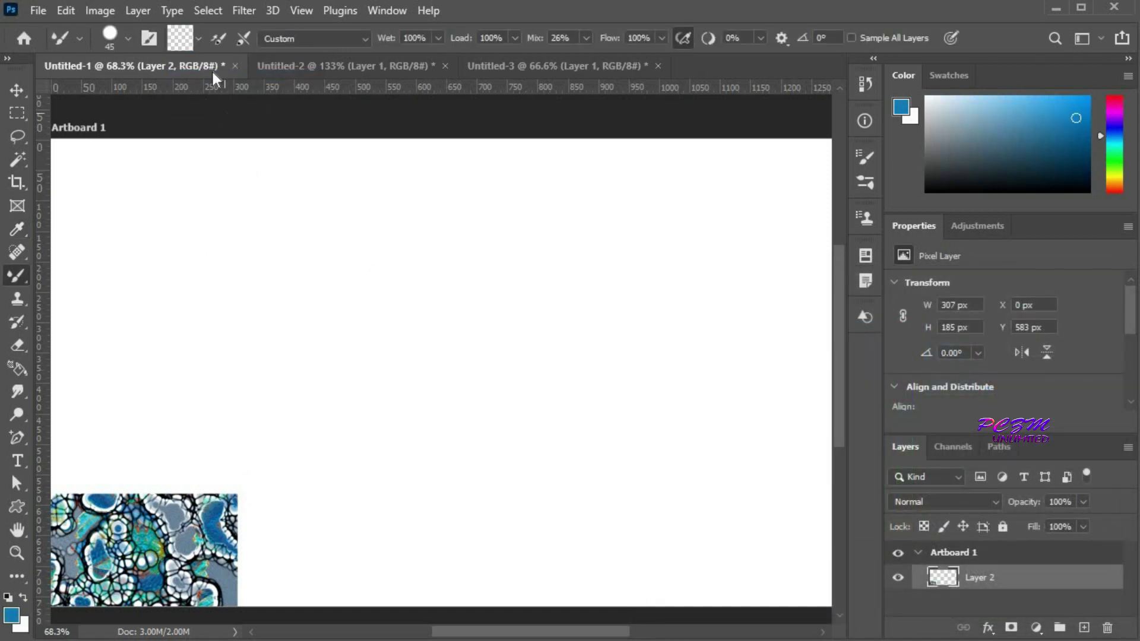
pyautogui.click(198, 40)
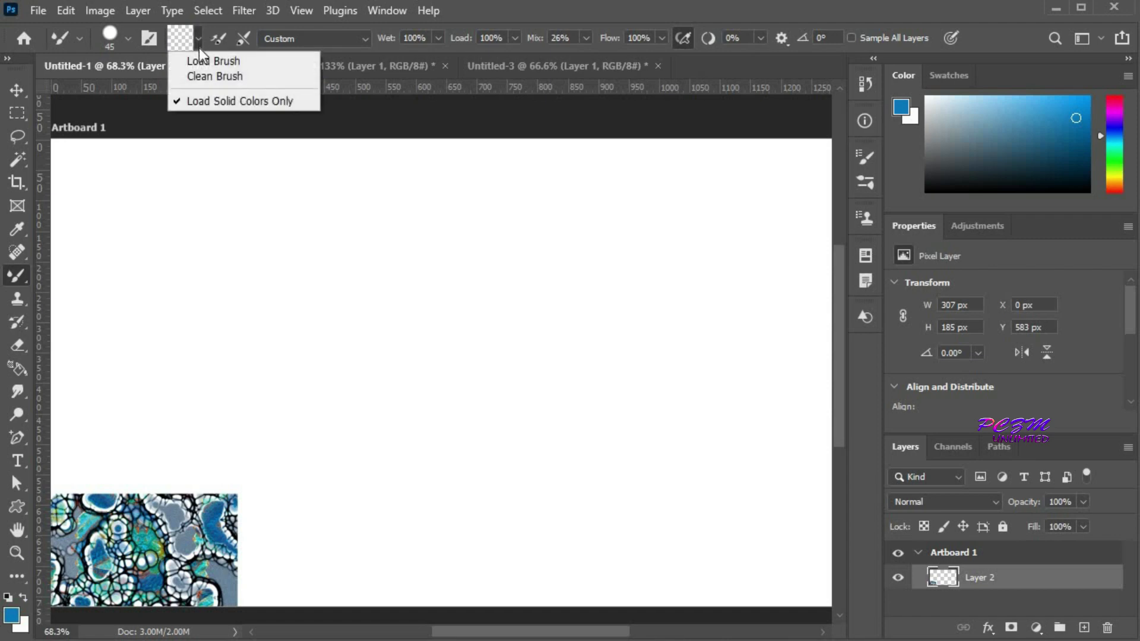
pyautogui.click(215, 102)
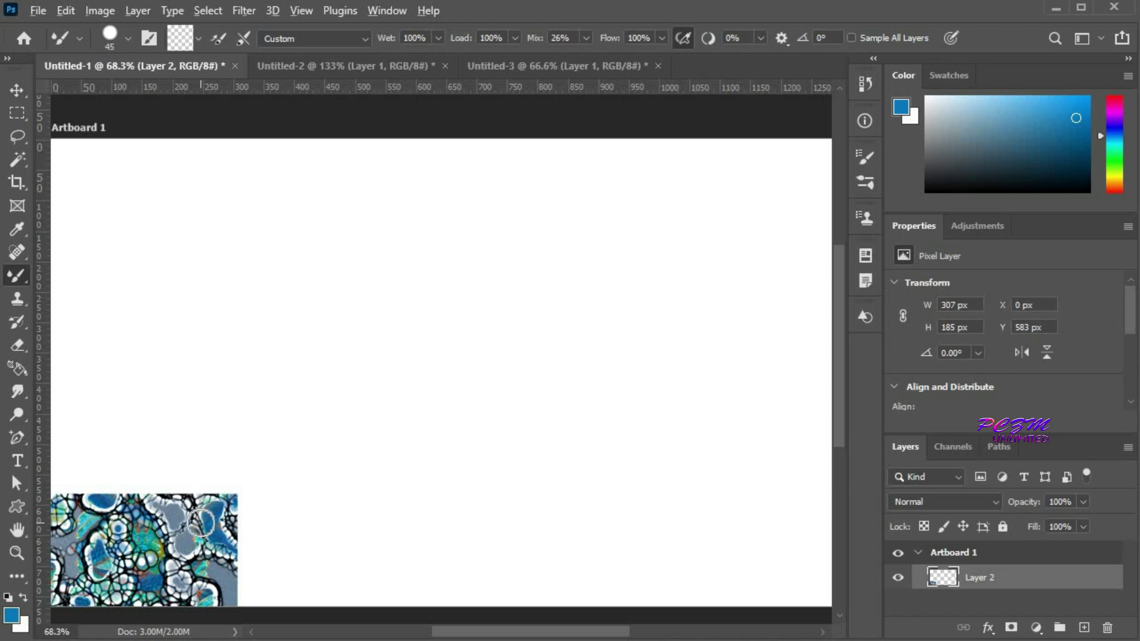
pyautogui.keyDown('alt'); pyautogui.click(201, 523); pyautogui.keyUp('alt')
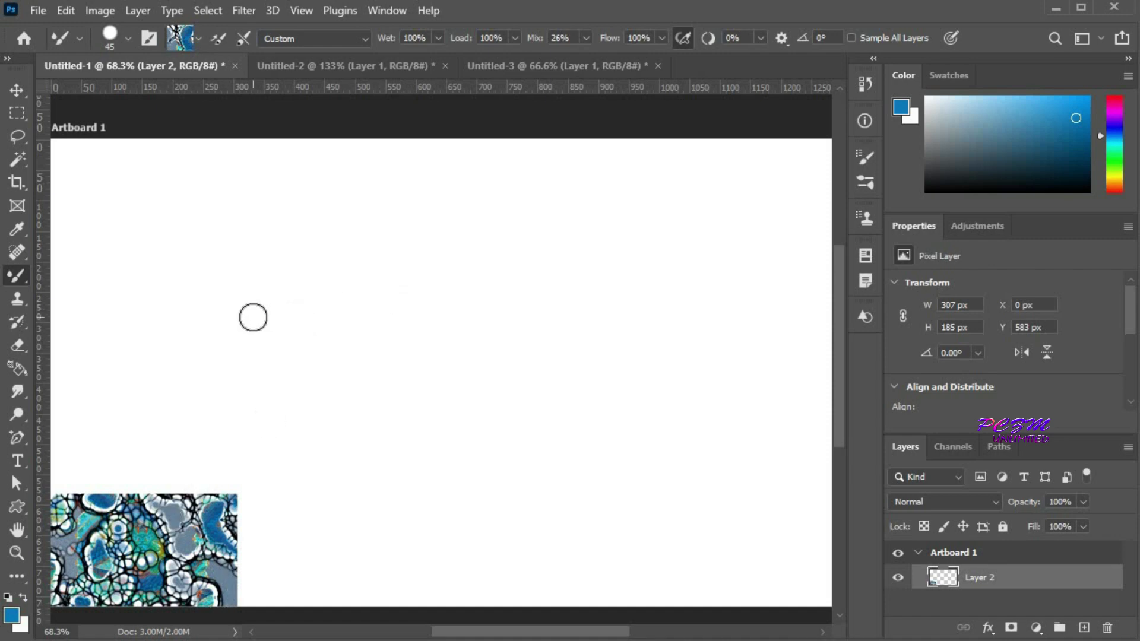
pyautogui.click(253, 317)
pyautogui.moveTo(298, 333)
pyautogui.mouseDown()
pyautogui.moveTo(340, 314)
pyautogui.moveTo(448, 335)
pyautogui.moveTo(572, 301)
pyautogui.mouseUp()
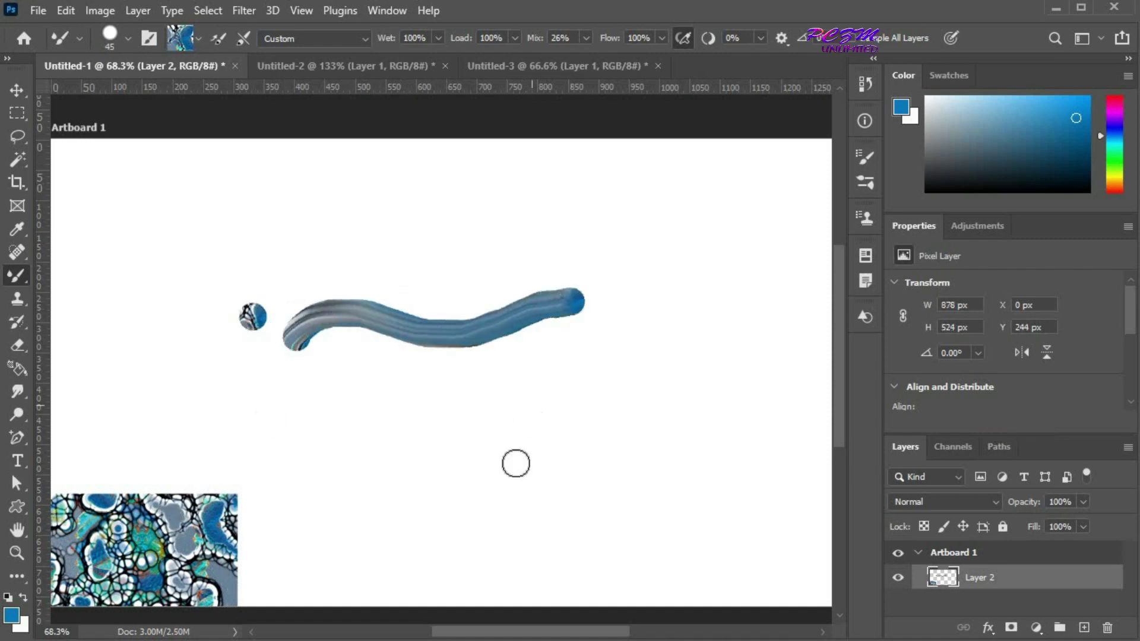
pyautogui.hotkey('ctrl', 'z')
pyautogui.hotkey('ctrl', 'z')
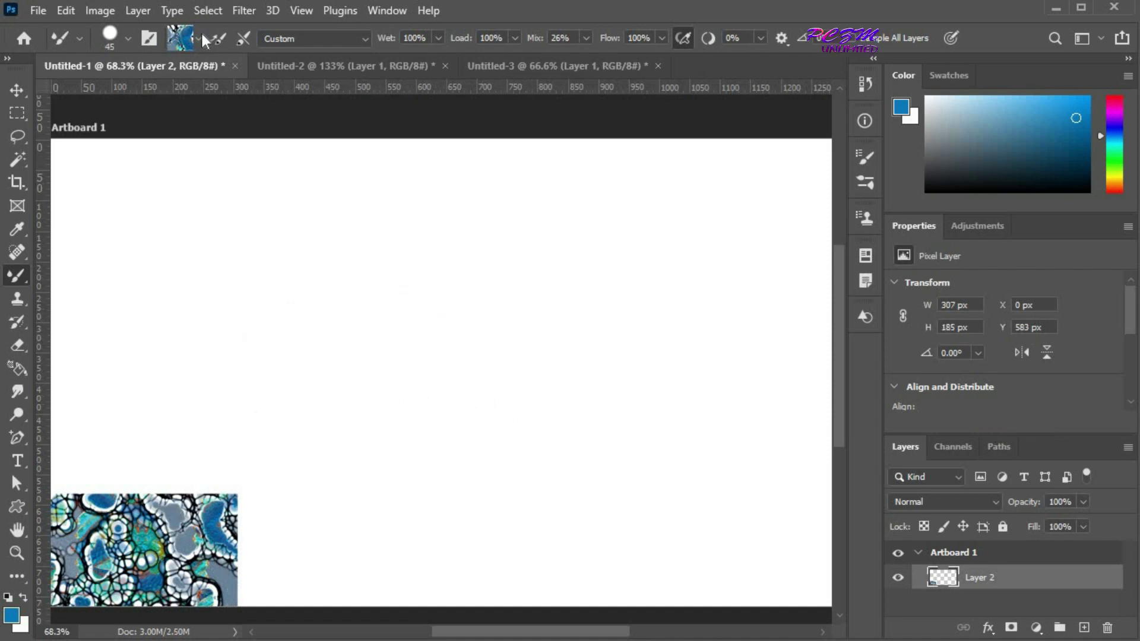
pyautogui.click(198, 38)
# Clean the brush, sample the green plant in Untitled-2, and paint a stroke in Untitled-3
pyautogui.click(202, 76)
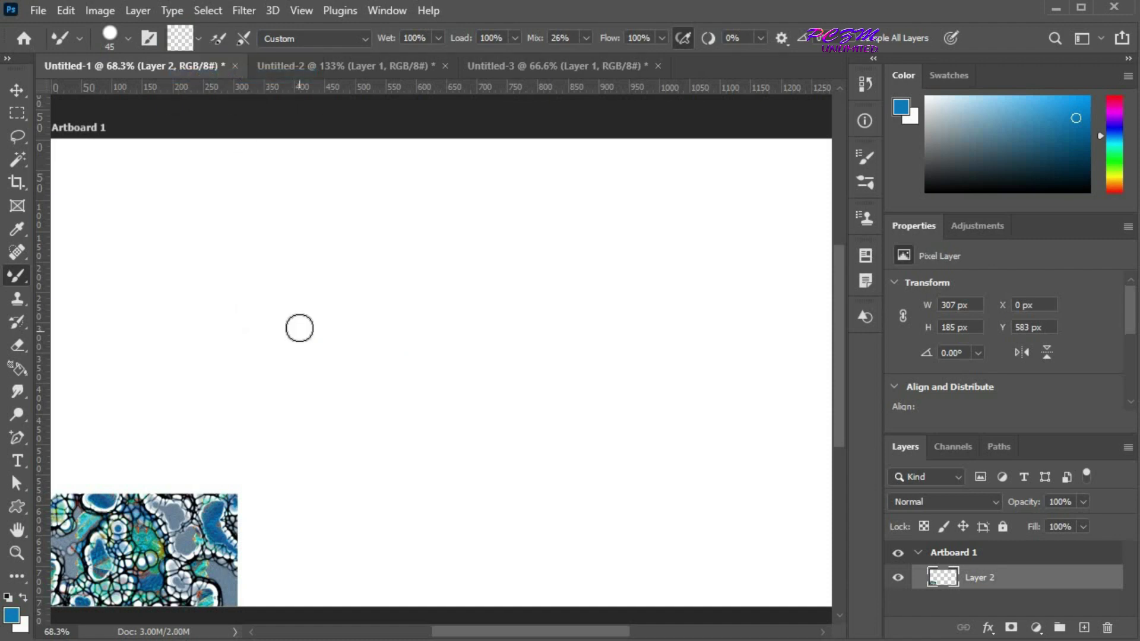
pyautogui.click(515, 67)
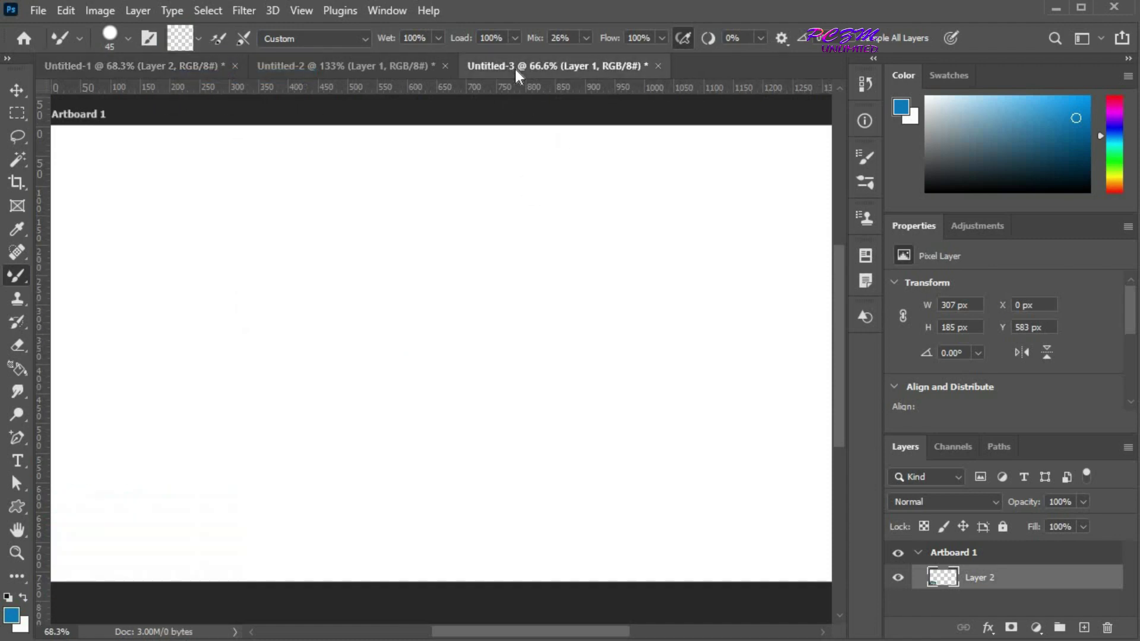
pyautogui.click(364, 66)
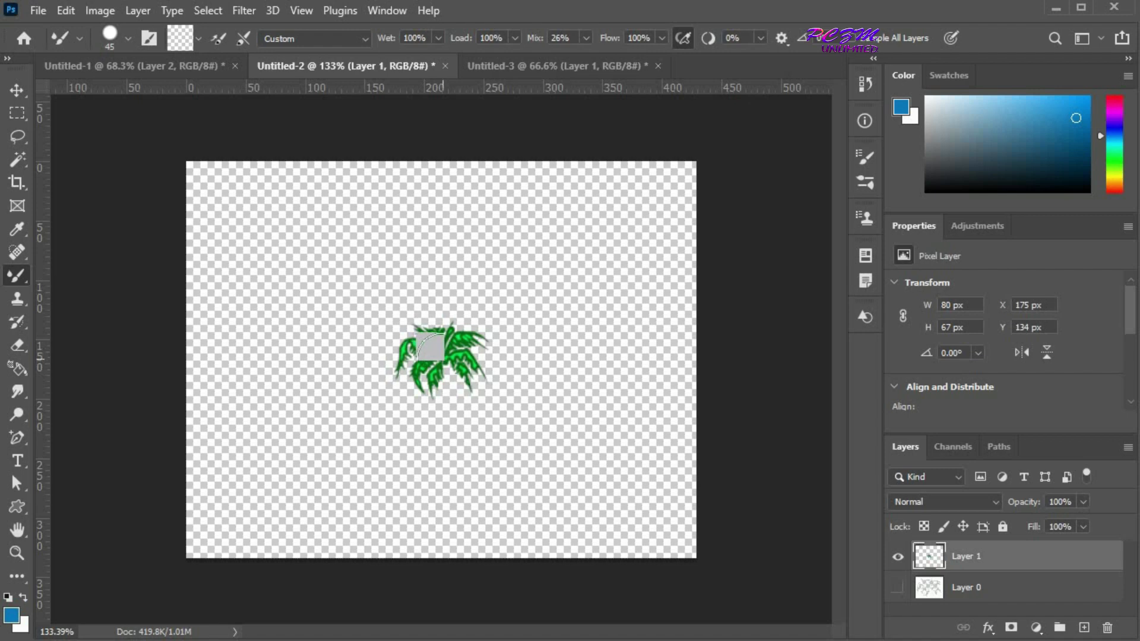
pyautogui.keyDown('alt'); pyautogui.click(442, 359); pyautogui.keyUp('alt')
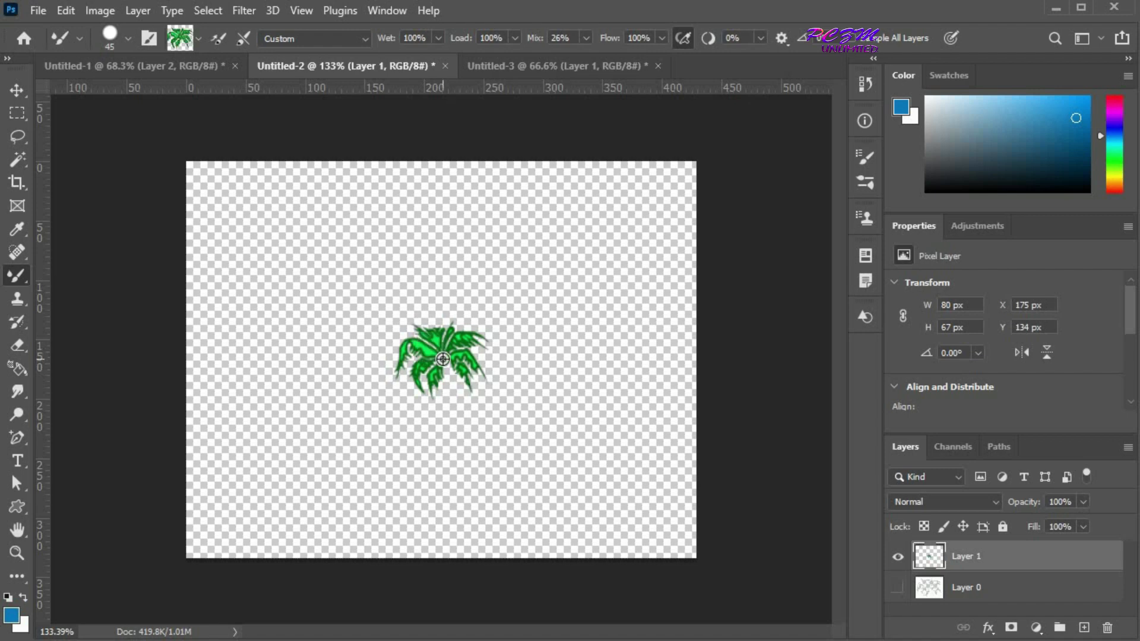
pyautogui.click(527, 67)
pyautogui.click(255, 280)
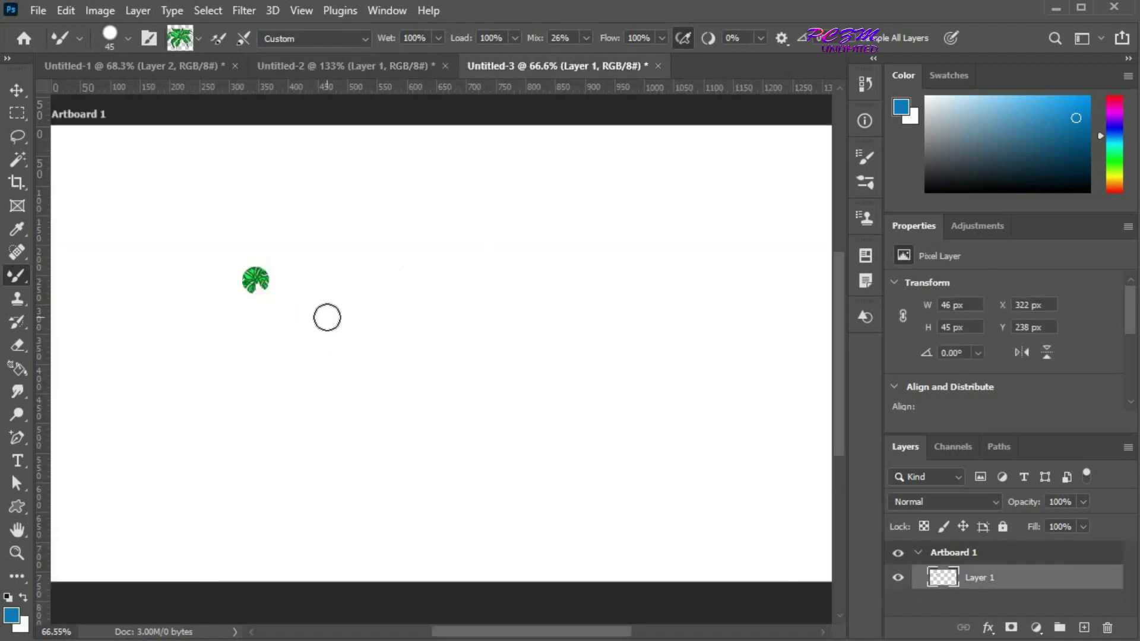
pyautogui.moveTo(324, 320)
pyautogui.mouseDown()
pyautogui.moveTo(349, 294)
pyautogui.moveTo(443, 304)
pyautogui.moveTo(561, 283)
pyautogui.moveTo(619, 238)
pyautogui.mouseUp()
# Return to Untitled-1 and empty the plant paint from the brush
pyautogui.click(220, 66)
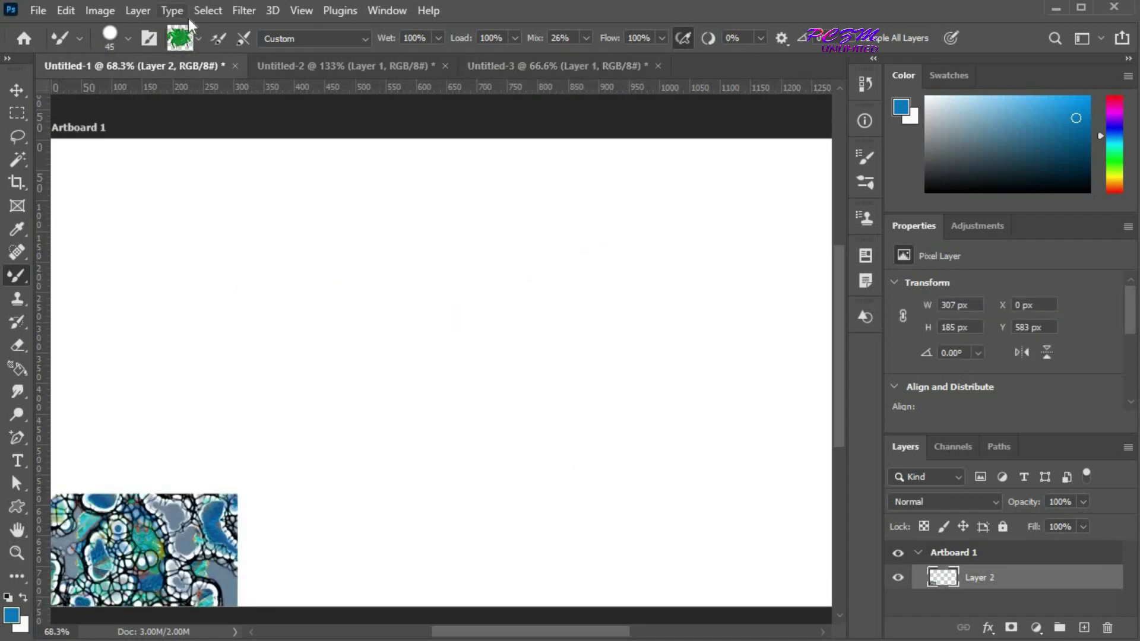
pyautogui.click(201, 39)
pyautogui.click(205, 77)
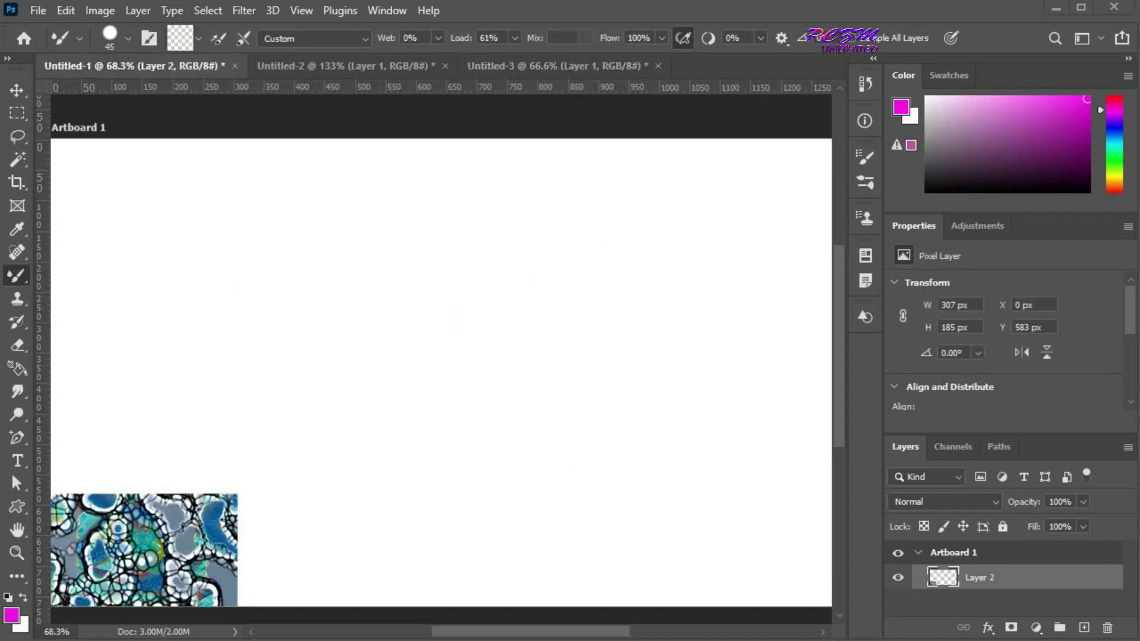
# Set Load to 31%, load magenta, and paint a stroke across the top
pyautogui.click(515, 38)
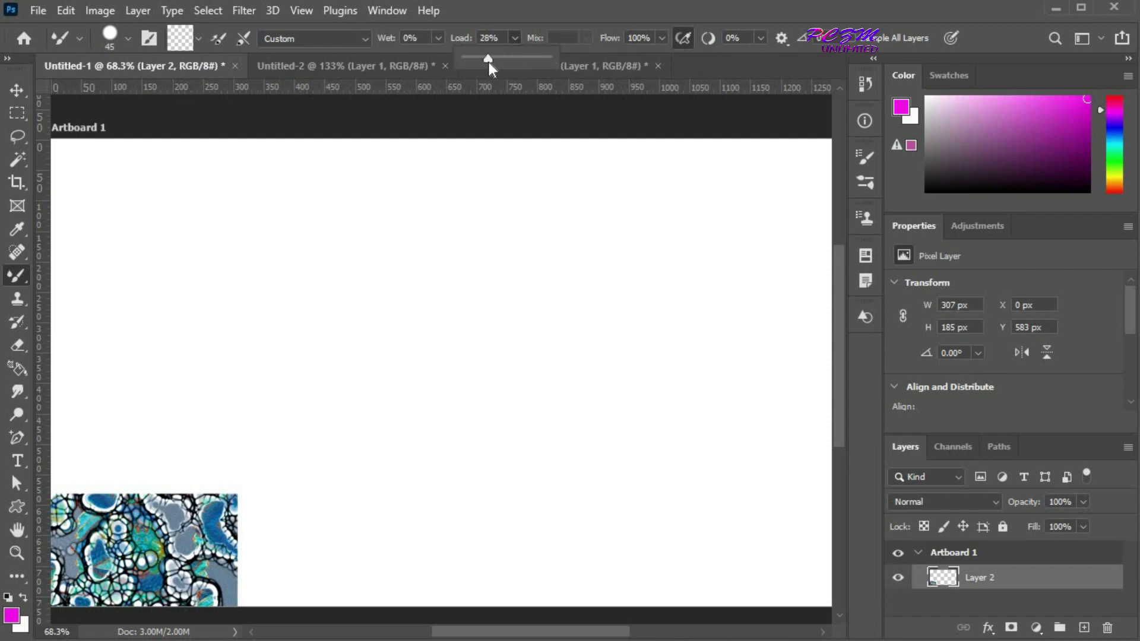
pyautogui.click(475, 9)
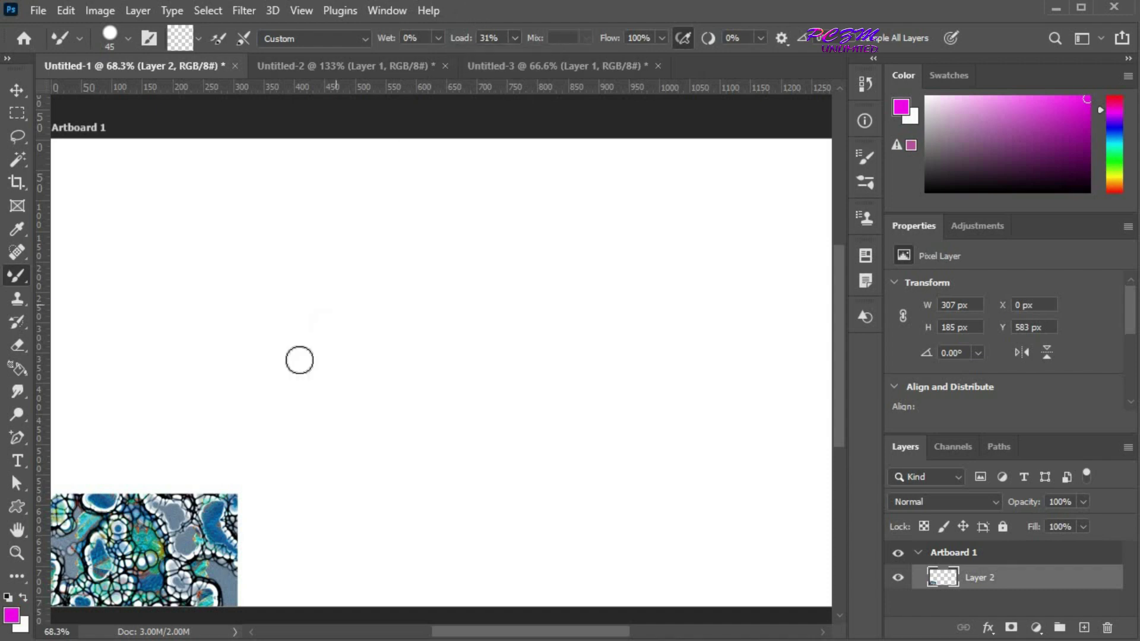
pyautogui.click(199, 38)
pyautogui.click(201, 59)
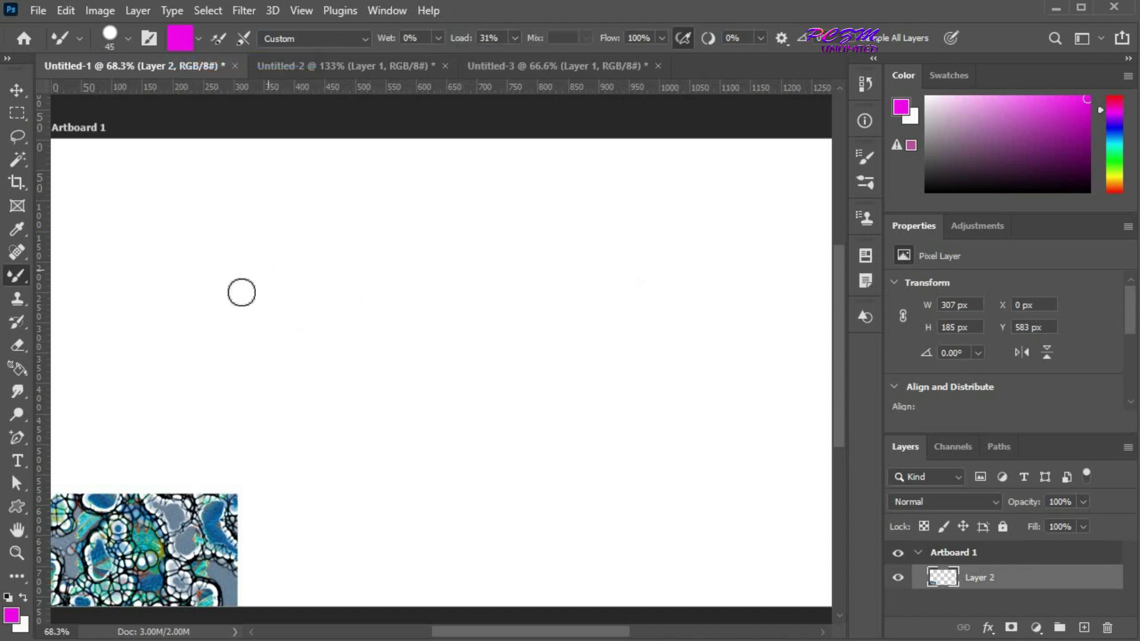
pyautogui.moveTo(97, 200)
pyautogui.mouseDown()
pyautogui.moveTo(229, 198)
pyautogui.moveTo(459, 232)
pyautogui.moveTo(644, 211)
pyautogui.mouseUp()
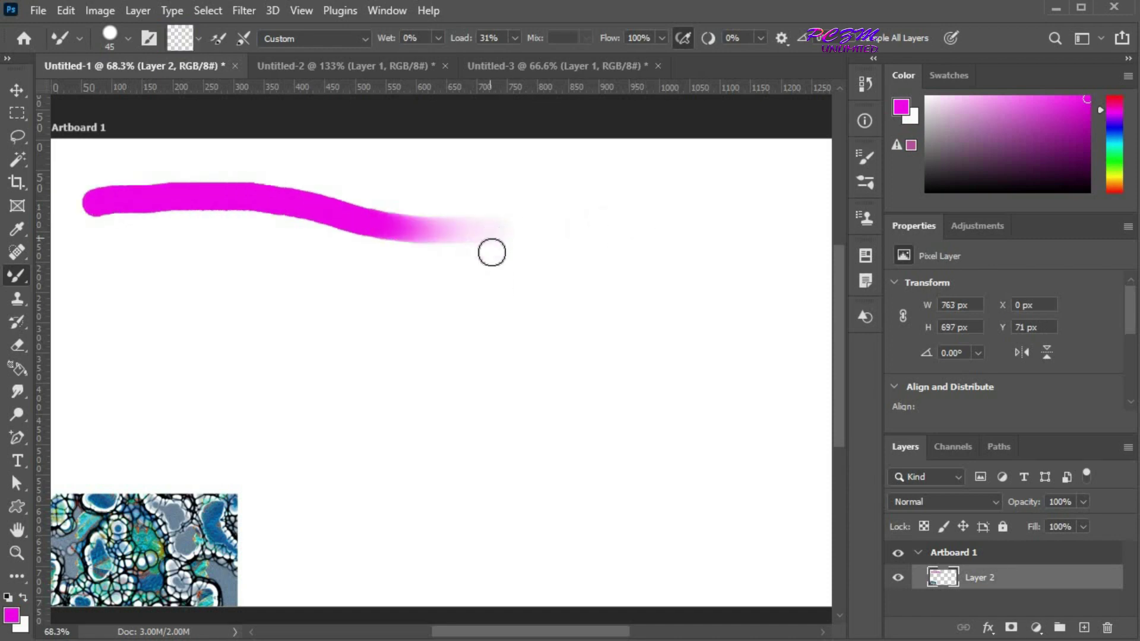
pyautogui.moveTo(478, 264); pyautogui.dragTo(461, 288)
# Lower Load to 9%, reload magenta, and paint a shorter fading stroke below
pyautogui.click(515, 38)
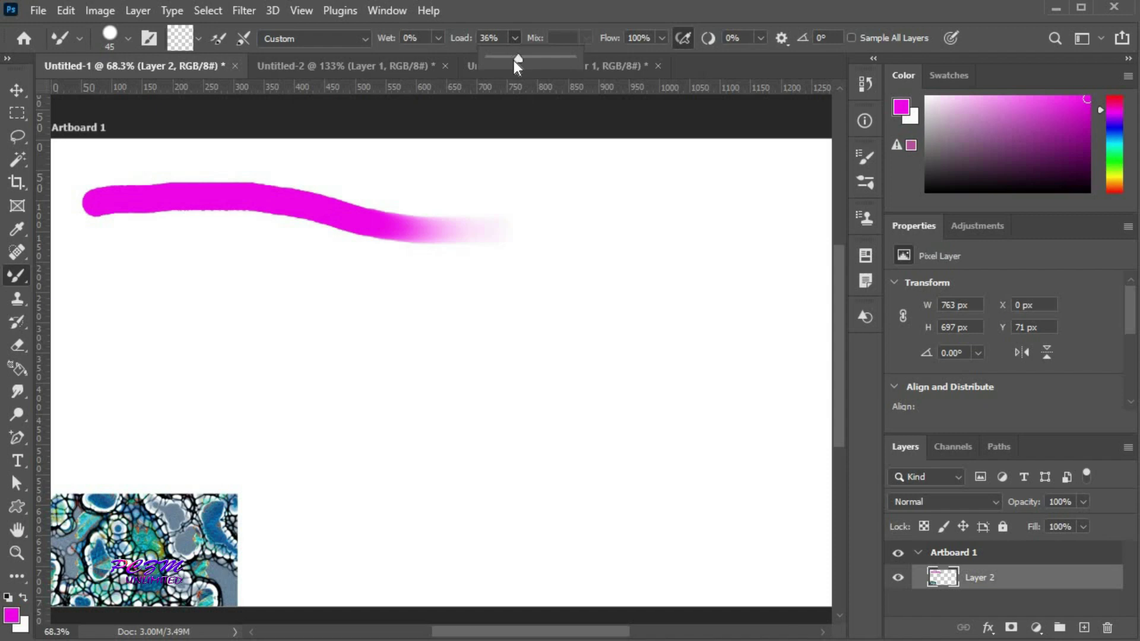
pyautogui.moveTo(503, 62); pyautogui.dragTo(510, 58)
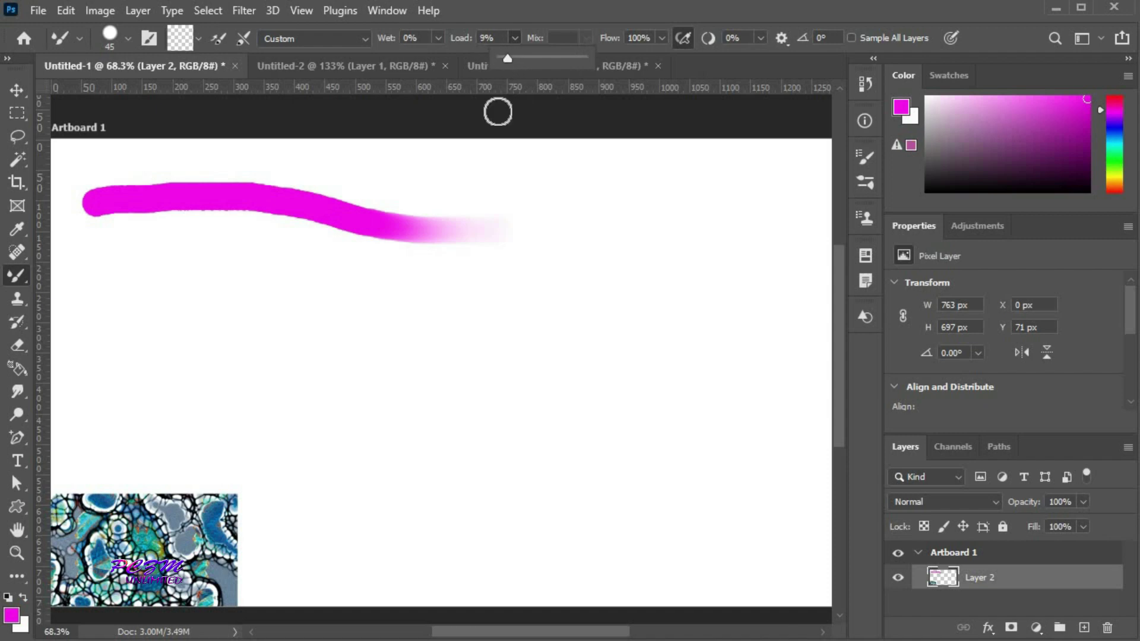
pyautogui.click(199, 38)
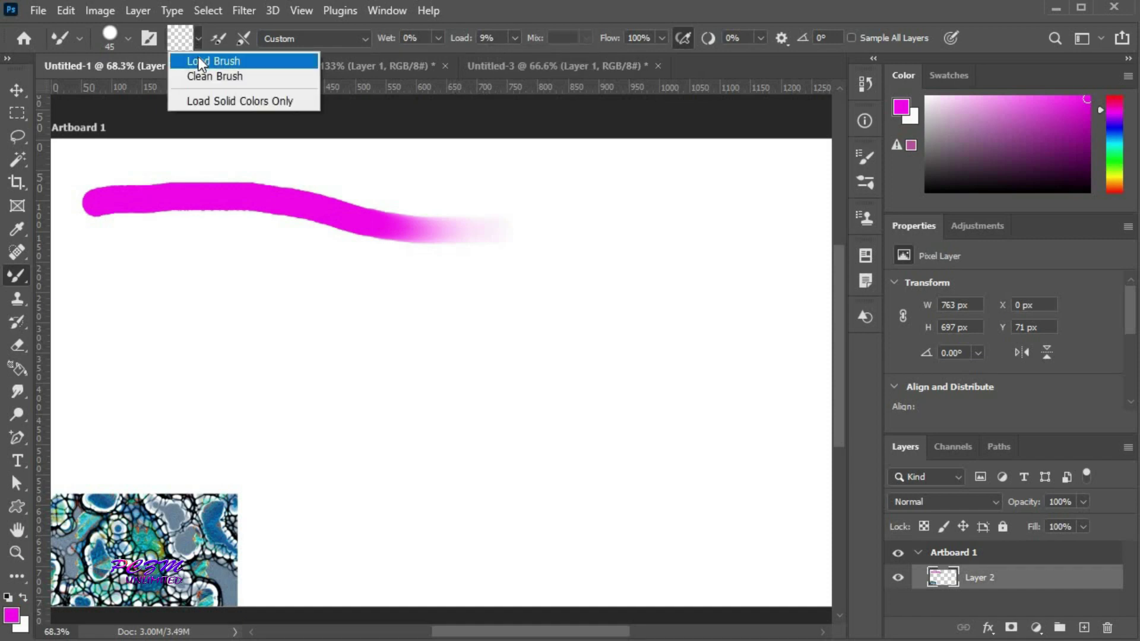
pyautogui.click(198, 60)
pyautogui.click(93, 304)
pyautogui.moveTo(95, 304)
pyautogui.mouseDown()
pyautogui.moveTo(382, 326)
pyautogui.moveTo(599, 301)
pyautogui.moveTo(427, 392)
pyautogui.mouseUp()
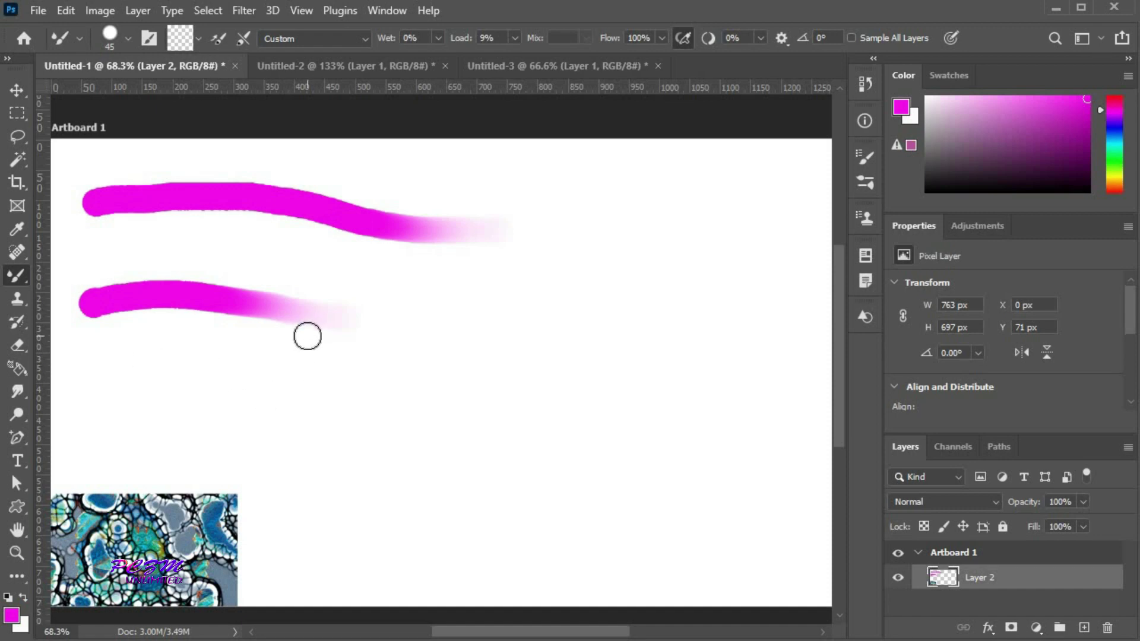
# Set Load to 100% (Dry, Heavy Load), reload magenta, and paint a long looping stroke
pyautogui.click(515, 38)
pyautogui.moveTo(516, 65); pyautogui.dragTo(583, 58)
pyautogui.click(521, 43)
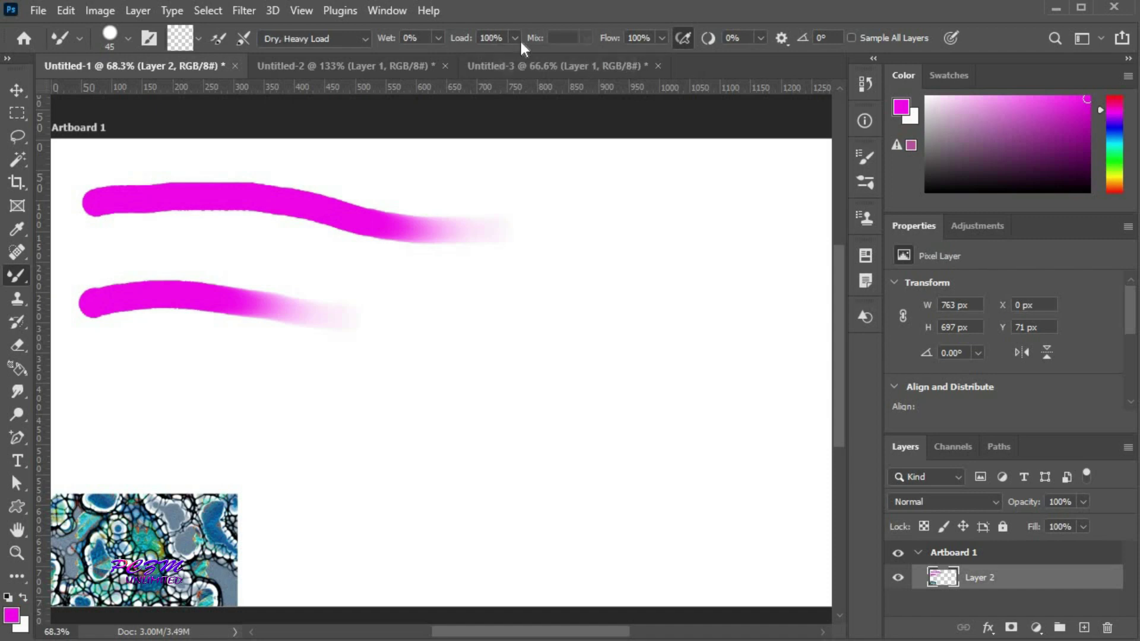
pyautogui.click(198, 39)
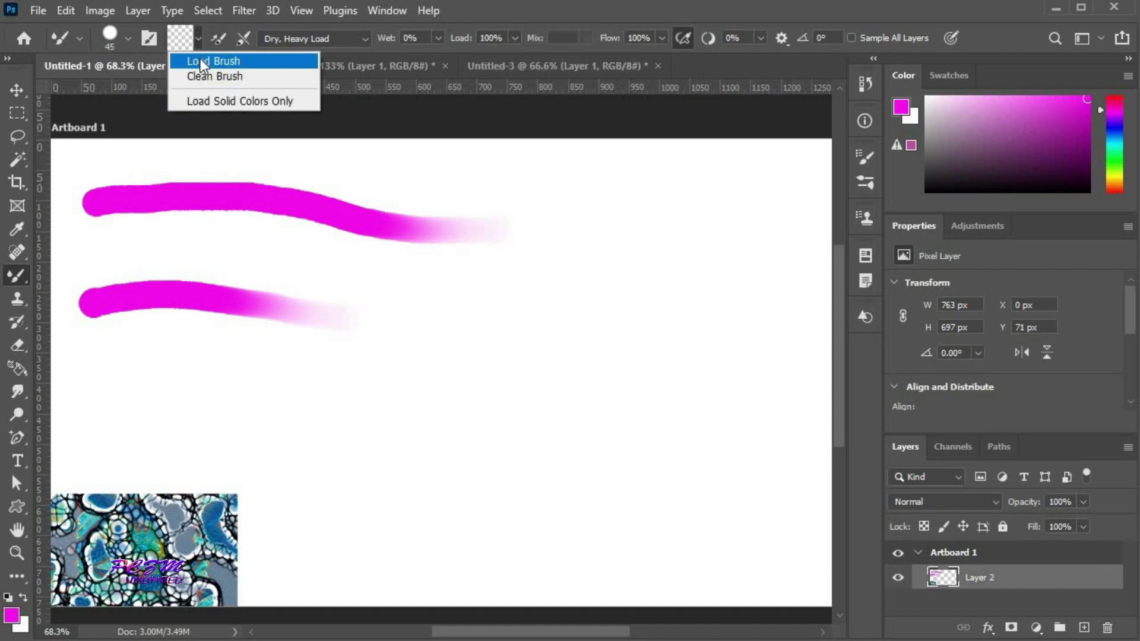
pyautogui.click(201, 59)
pyautogui.moveTo(98, 377)
pyautogui.mouseDown()
pyautogui.moveTo(359, 393)
pyautogui.moveTo(566, 350)
pyautogui.moveTo(645, 265)
pyautogui.moveTo(715, 337)
pyautogui.moveTo(649, 459)
pyautogui.moveTo(461, 512)
pyautogui.moveTo(408, 502)
pyautogui.moveTo(471, 273)
pyautogui.moveTo(585, 190)
pyautogui.mouseUp()
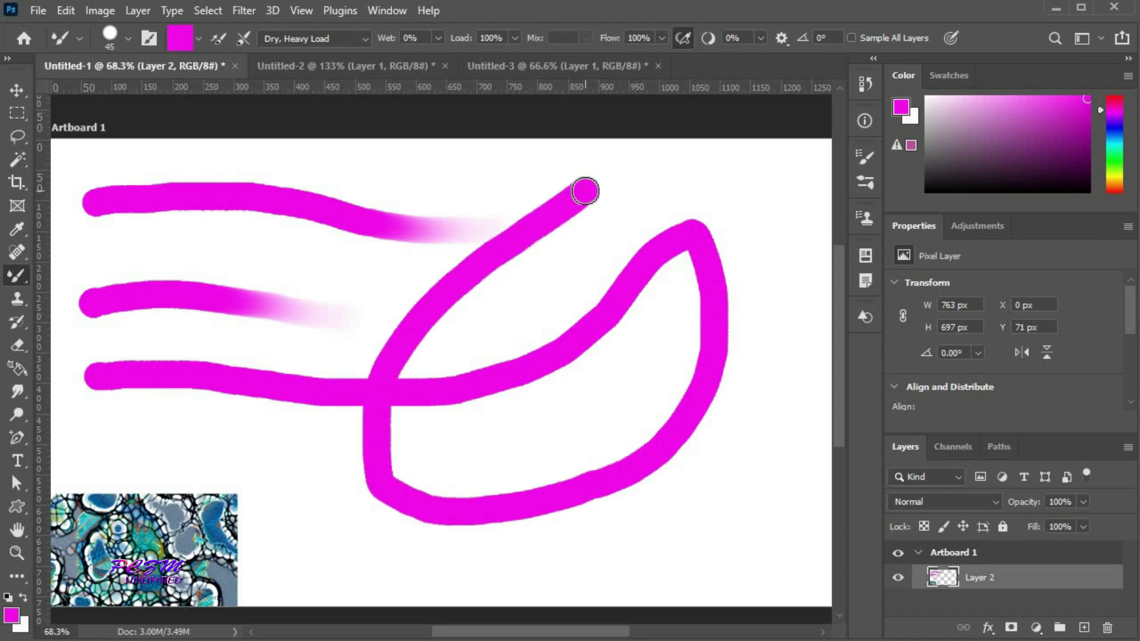
# Clean the brush, set Load to 26%, reload magenta, and paint a stroke near the top
pyautogui.click(199, 37)
pyautogui.click(199, 73)
pyautogui.click(516, 38)
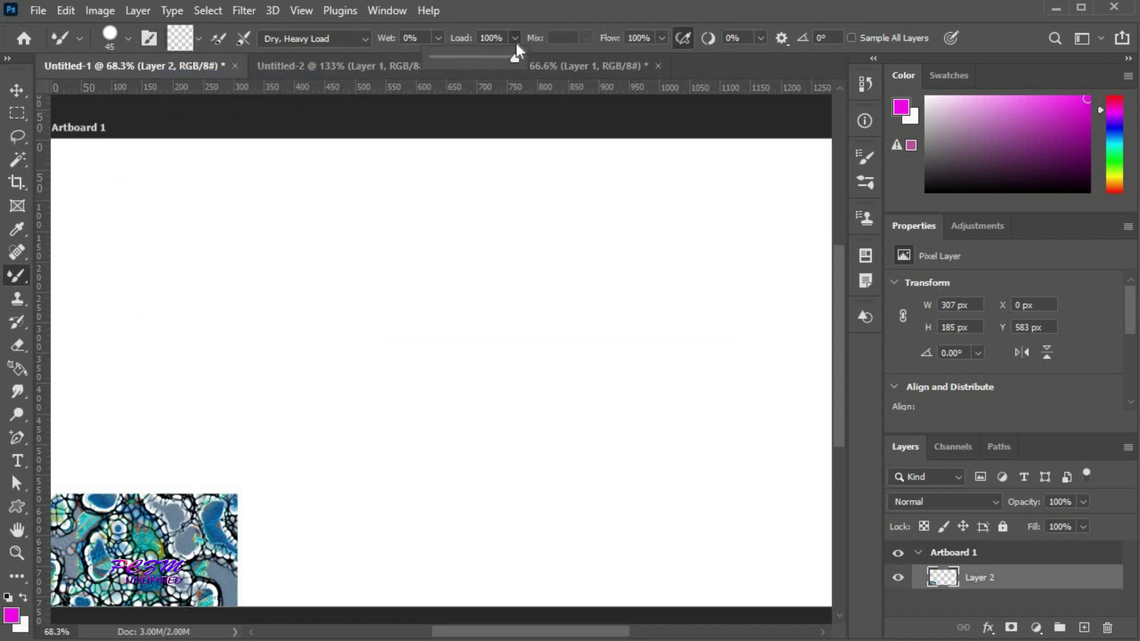
pyautogui.click(455, 59)
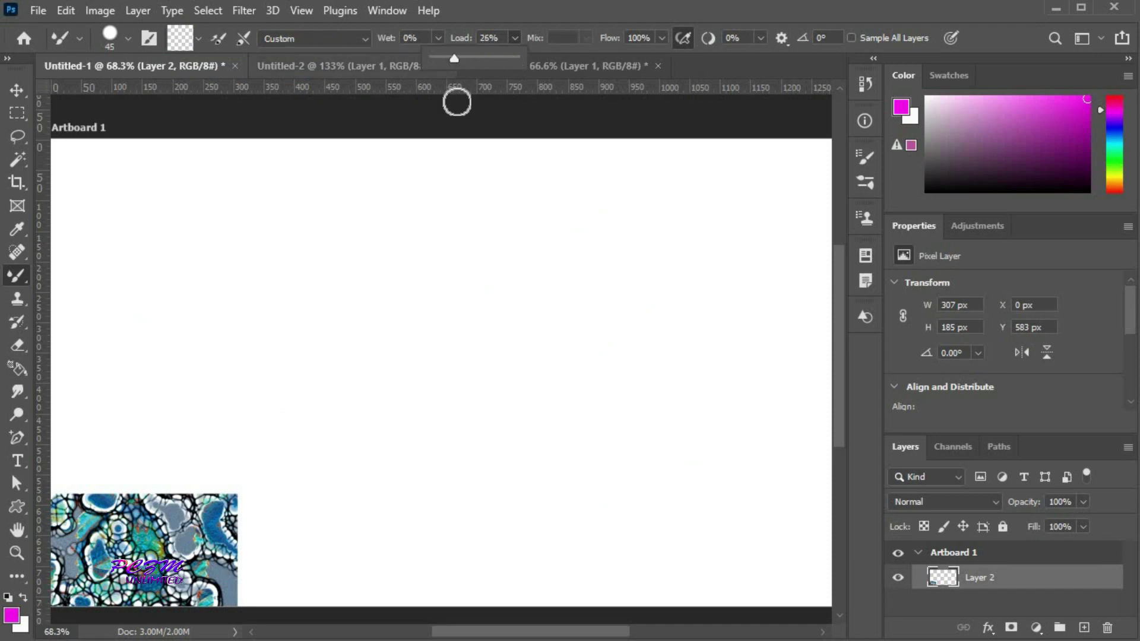
pyautogui.click(565, 2)
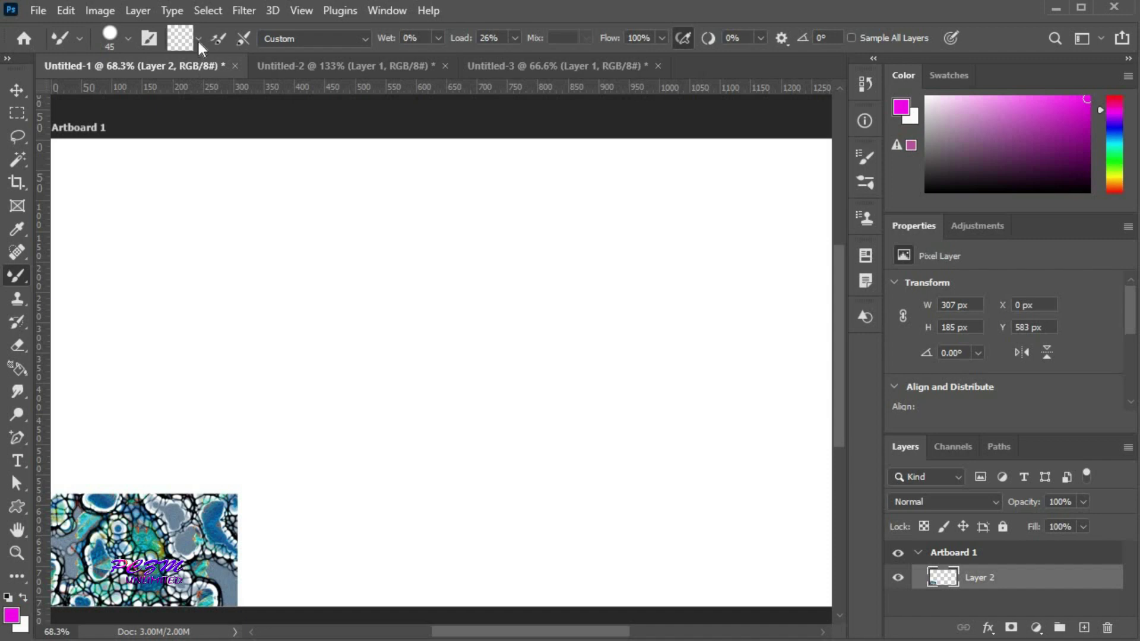
pyautogui.click(199, 39)
pyautogui.click(208, 62)
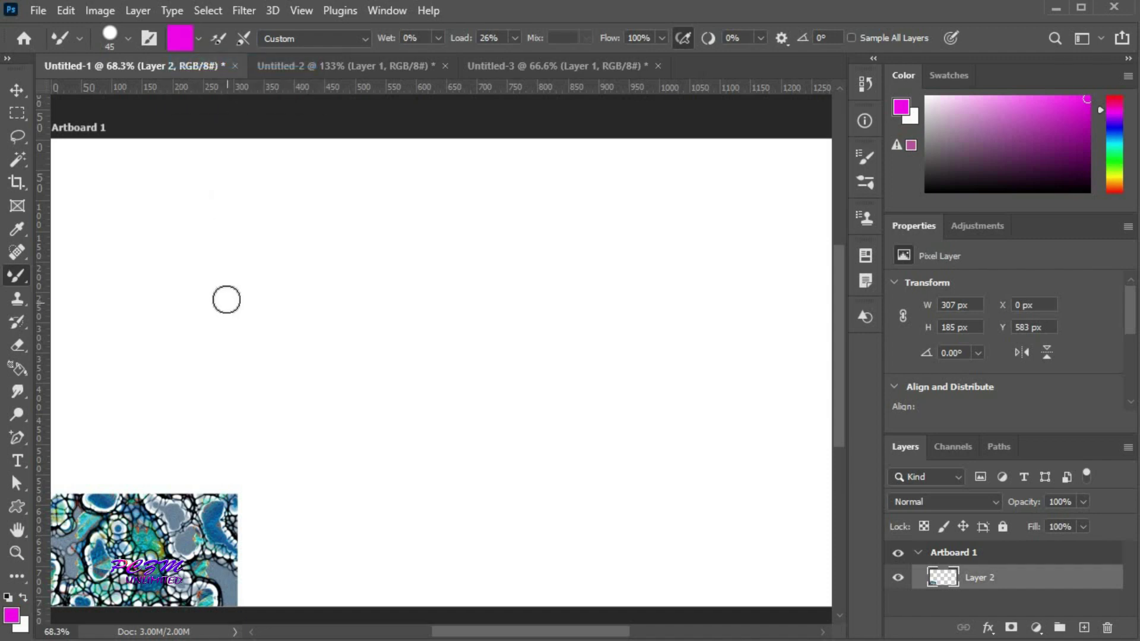
pyautogui.moveTo(119, 209); pyautogui.dragTo(600, 218)
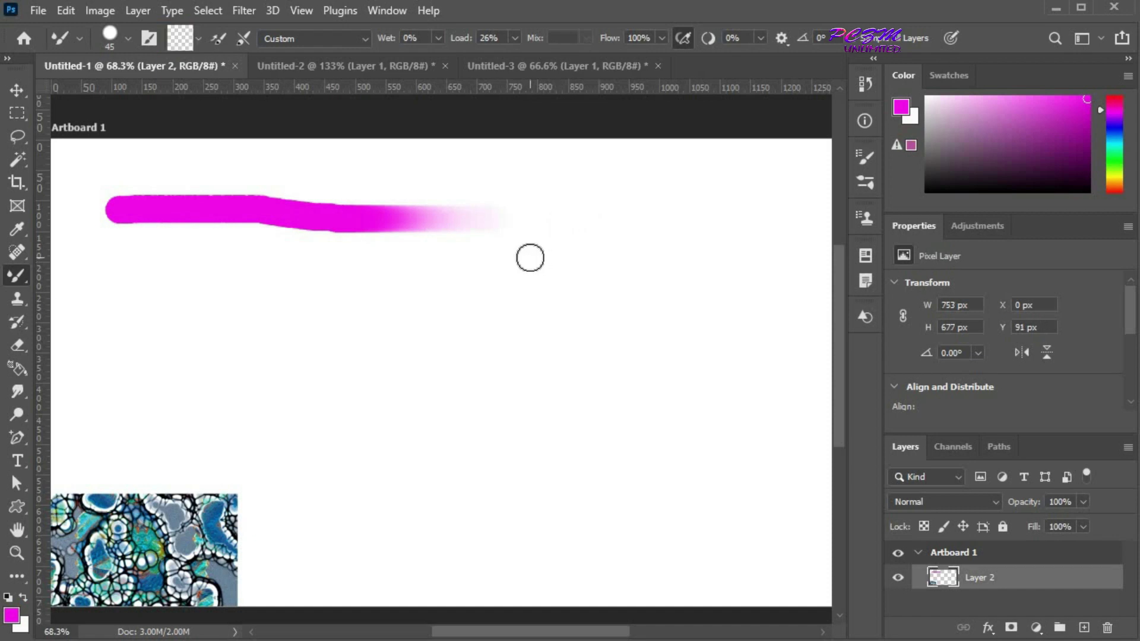
# Shrink the brush to 18 px and paint a thin magenta stroke below
pyautogui.click(127, 40)
pyautogui.moveTo(122, 98); pyautogui.dragTo(109, 94)
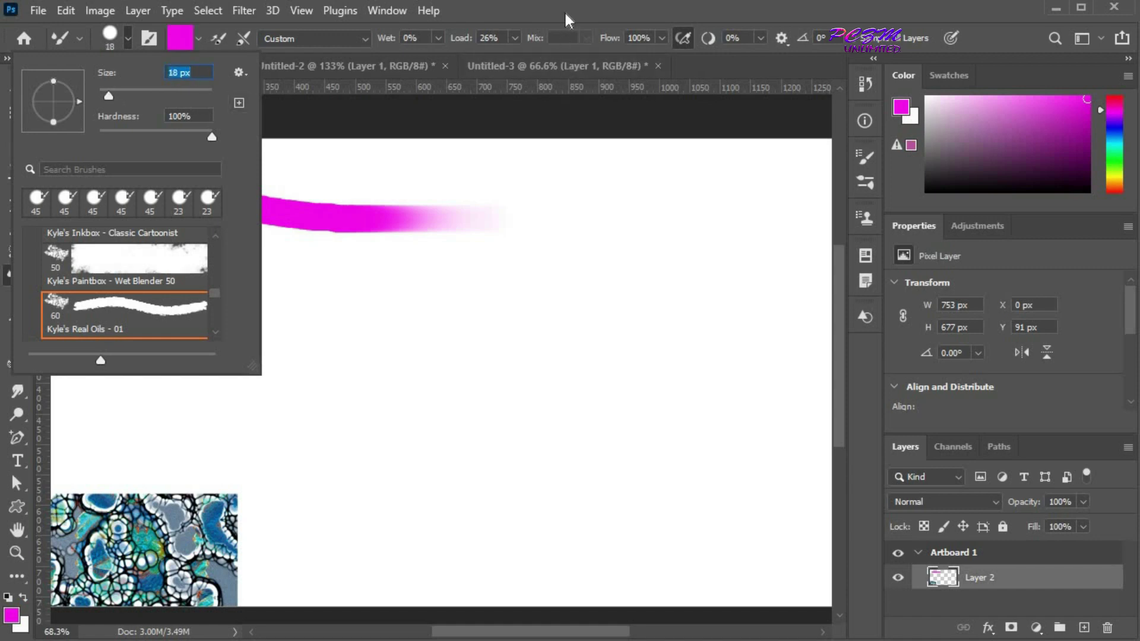
pyautogui.press('Return')
pyautogui.moveTo(117, 277); pyautogui.dragTo(500, 279)
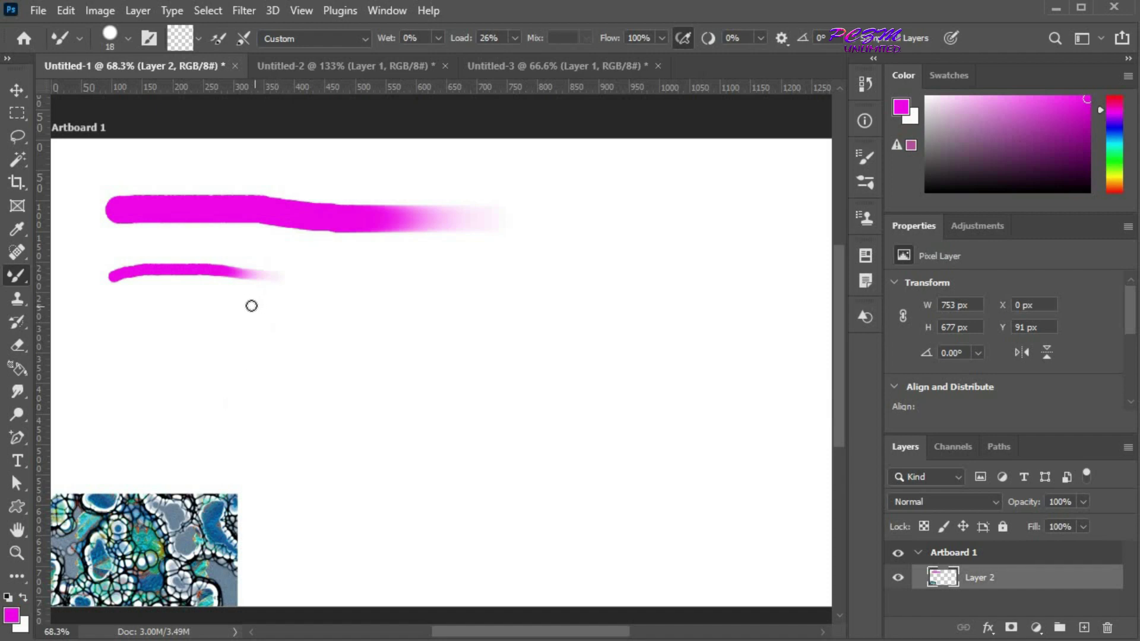
# Undo the magenta test strokes and enlarge the brush to 50 px
pyautogui.hotkey('ctrl', 'z')
pyautogui.hotkey('ctrl', 'z')
pyautogui.click(127, 39)
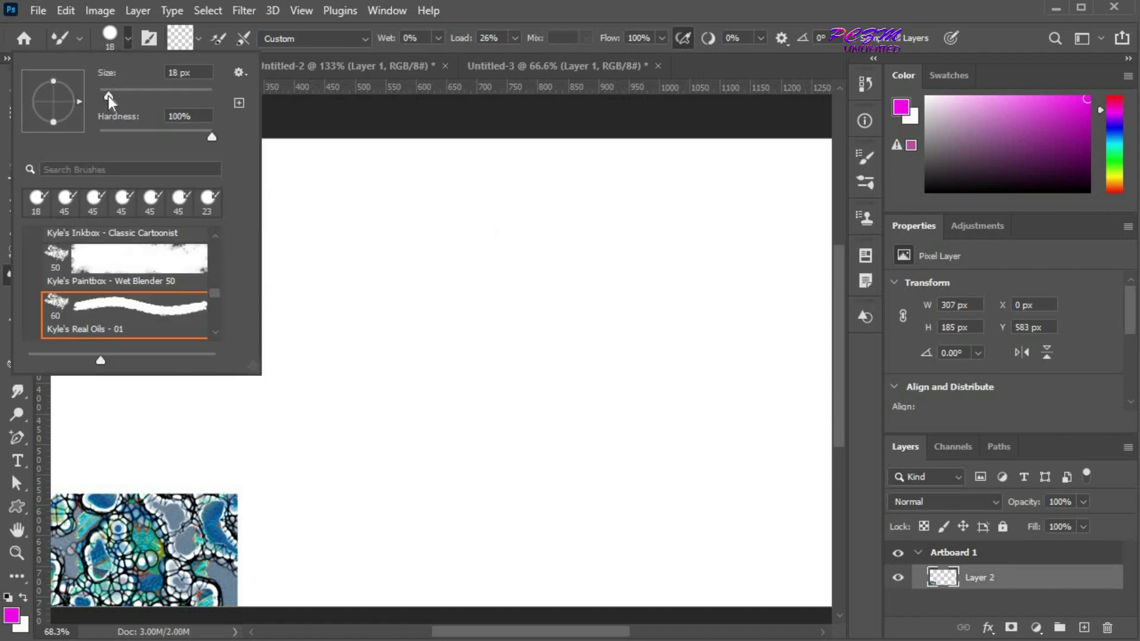
pyautogui.moveTo(108, 95); pyautogui.dragTo(127, 97)
pyautogui.press('Return')
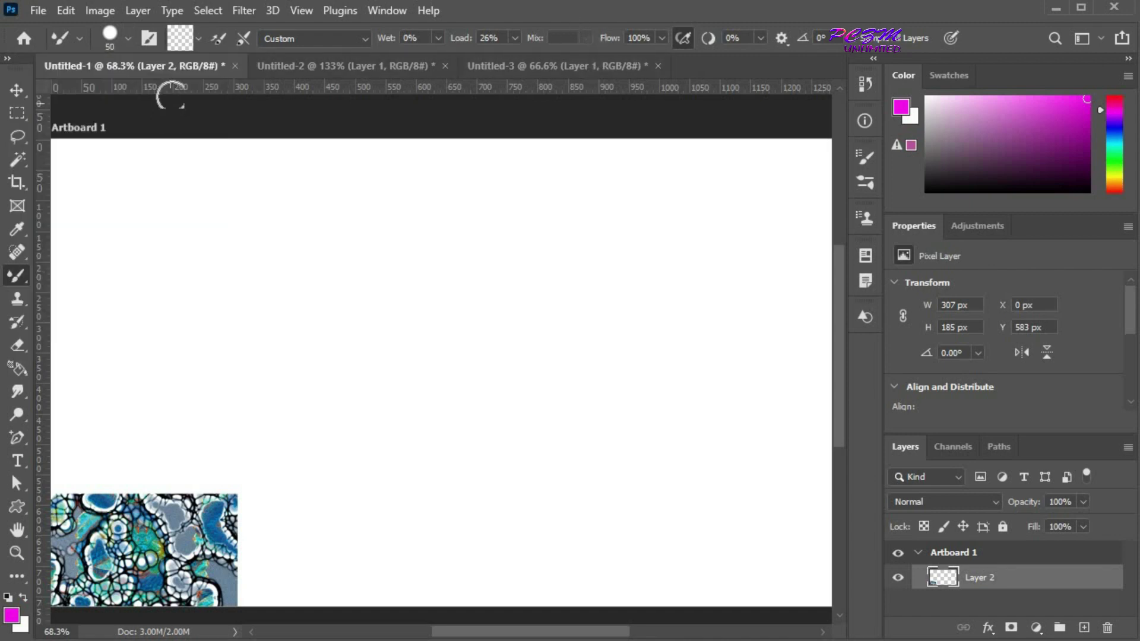
# Turn on reload after every stroke, paint four magenta strokes, then undo them
pyautogui.click(215, 37)
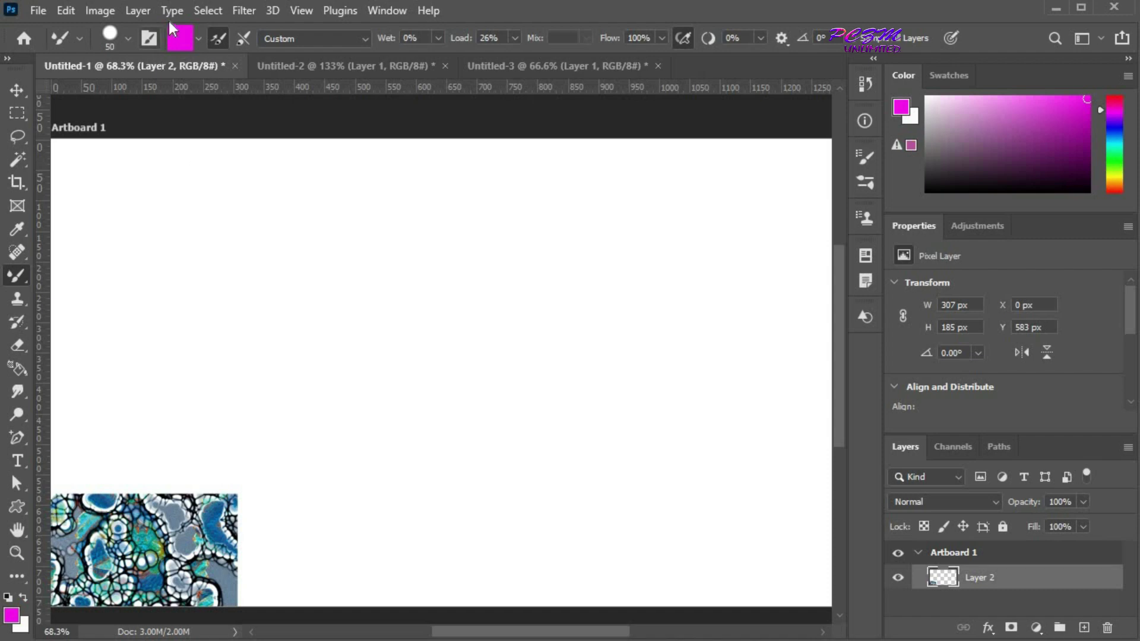
pyautogui.moveTo(104, 194); pyautogui.dragTo(685, 212)
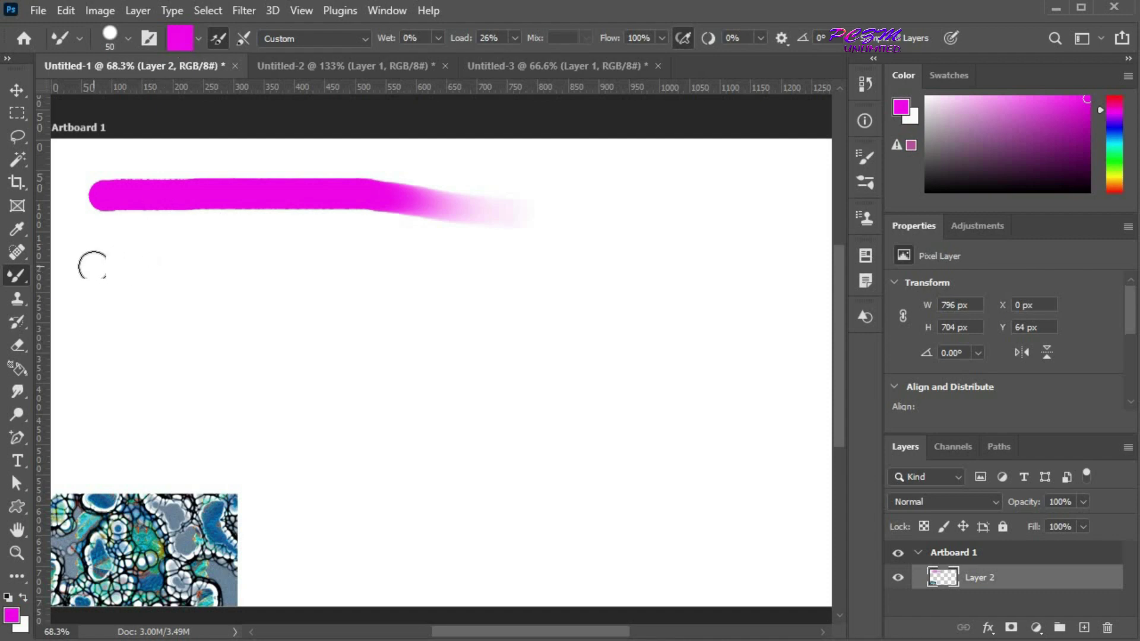
pyautogui.moveTo(95, 265)
pyautogui.mouseDown()
pyautogui.moveTo(336, 267)
pyautogui.moveTo(671, 292)
pyautogui.mouseUp()
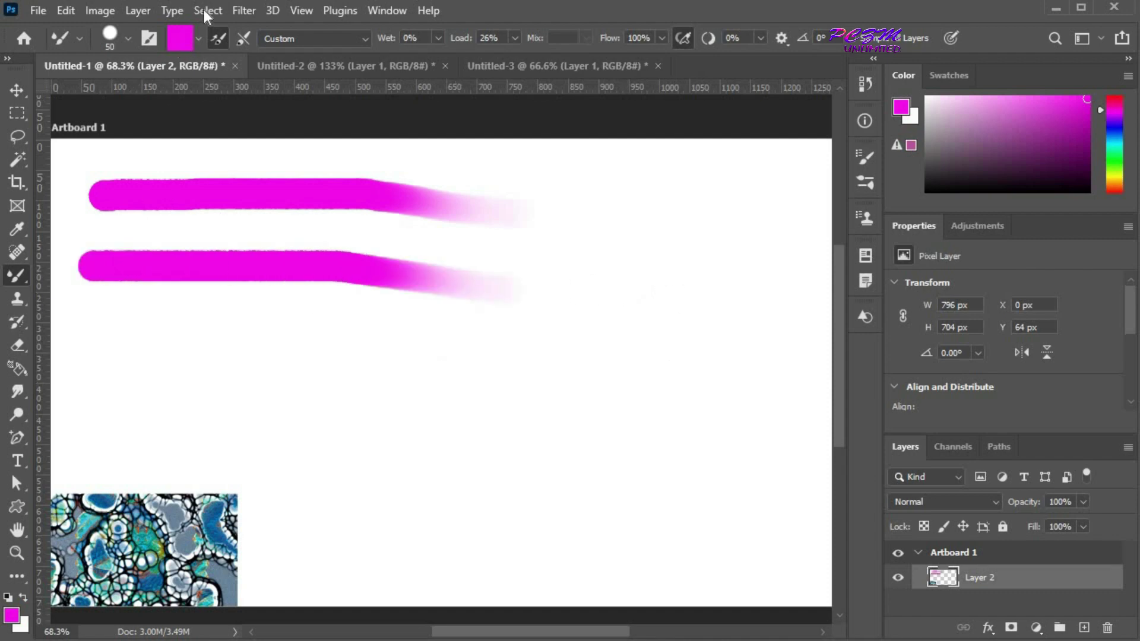
pyautogui.moveTo(101, 333); pyautogui.dragTo(691, 355)
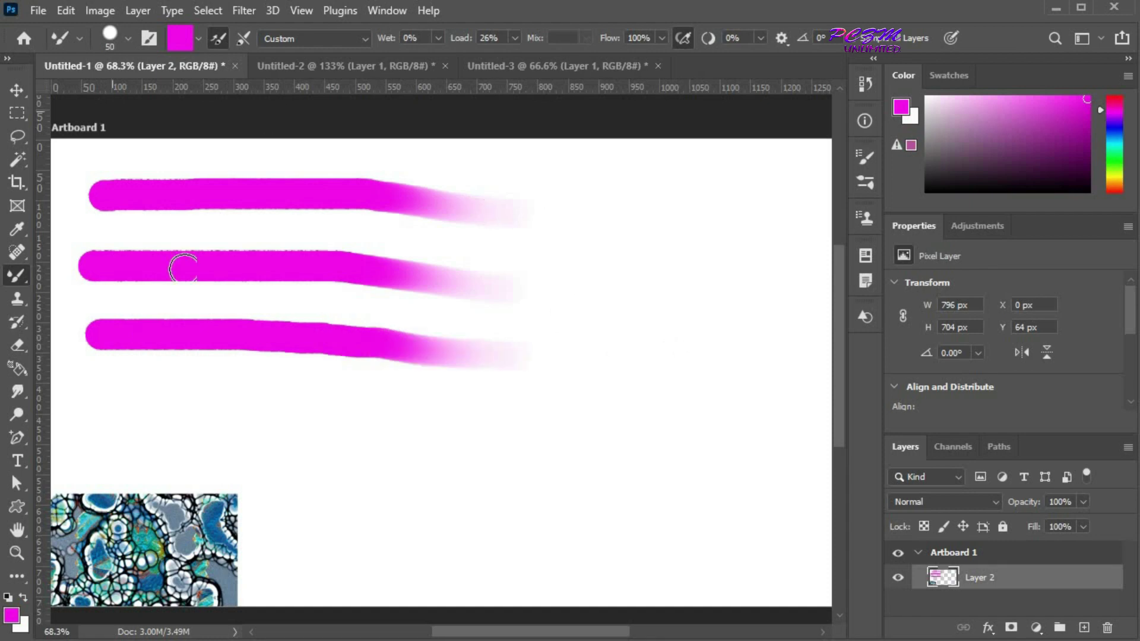
pyautogui.moveTo(688, 205)
pyautogui.mouseDown()
pyautogui.moveTo(565, 520)
pyautogui.moveTo(490, 567)
pyautogui.mouseUp()
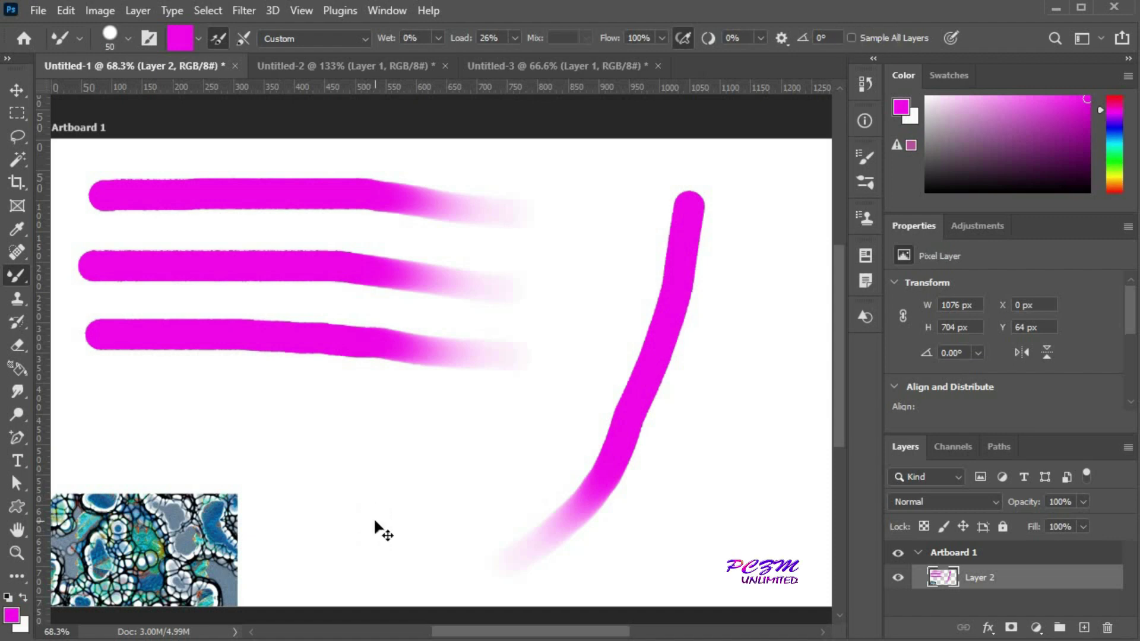
pyautogui.hotkey('ctrl', 'z')
pyautogui.hotkey('ctrl', 'z')
pyautogui.hotkey('ctrl', 'z')
pyautogui.hotkey('ctrl', 'z')
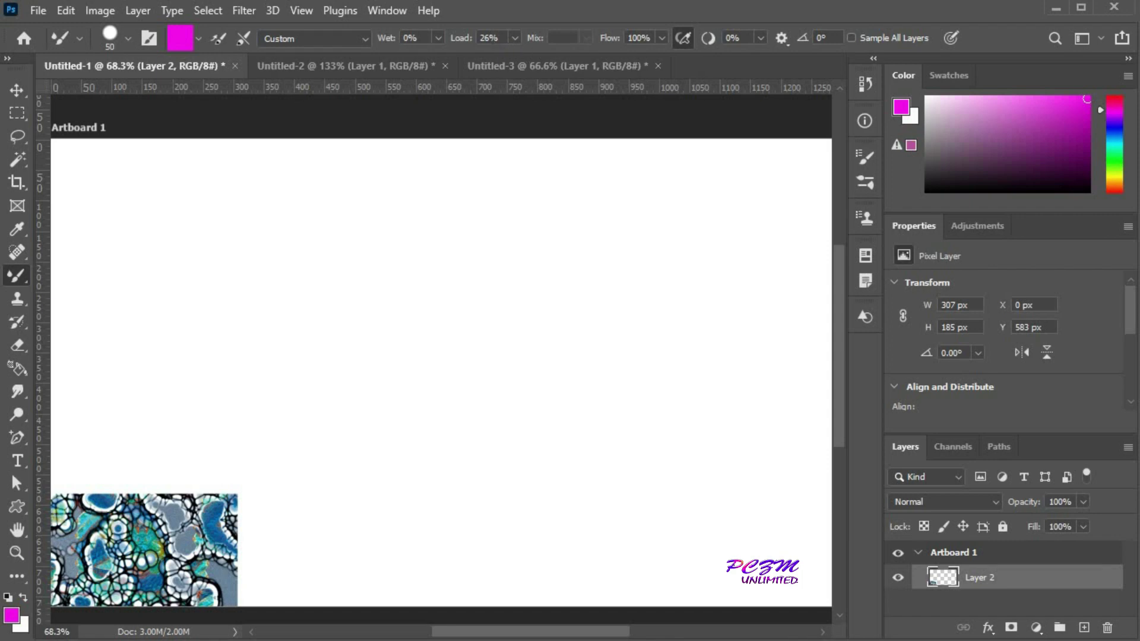
# Paint two short strokes that fade out rightward, then clear them
pyautogui.moveTo(119, 200); pyautogui.dragTo(274, 191)
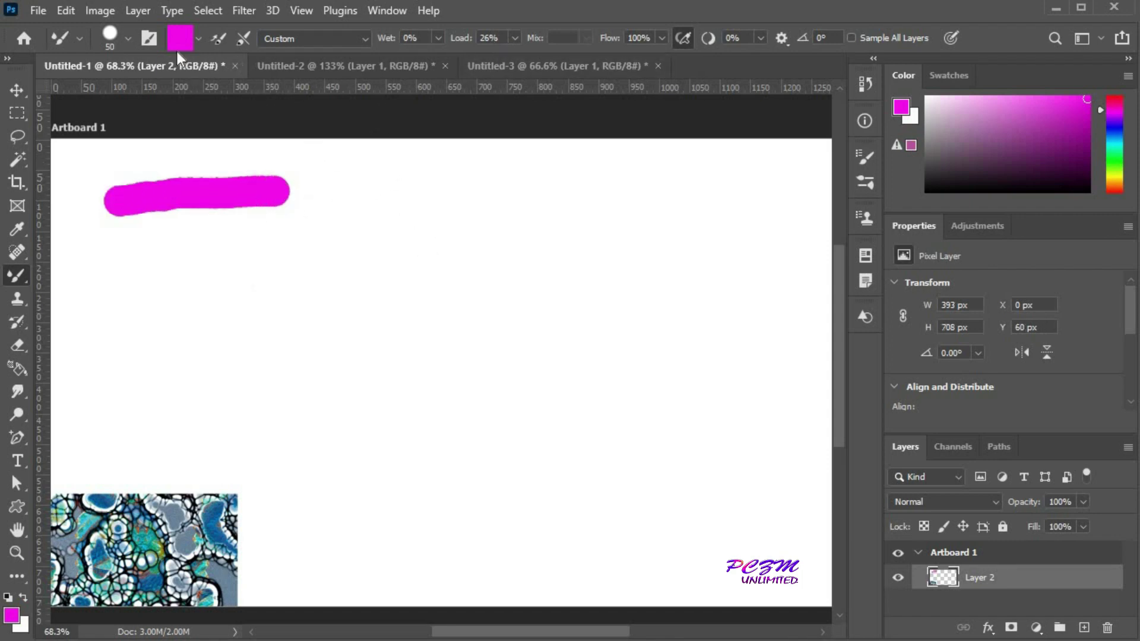
pyautogui.moveTo(338, 195)
pyautogui.mouseDown()
pyautogui.moveTo(667, 217)
pyautogui.moveTo(557, 229)
pyautogui.mouseUp()
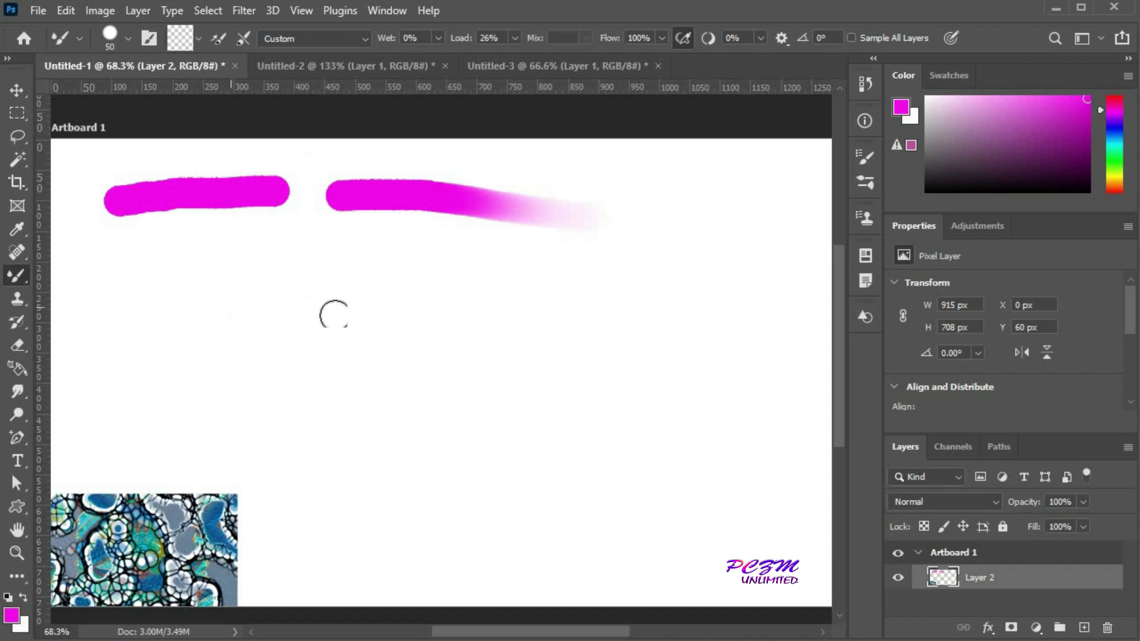
pyautogui.hotkey('ctrl', 'z')
pyautogui.hotkey('ctrl', 'z')
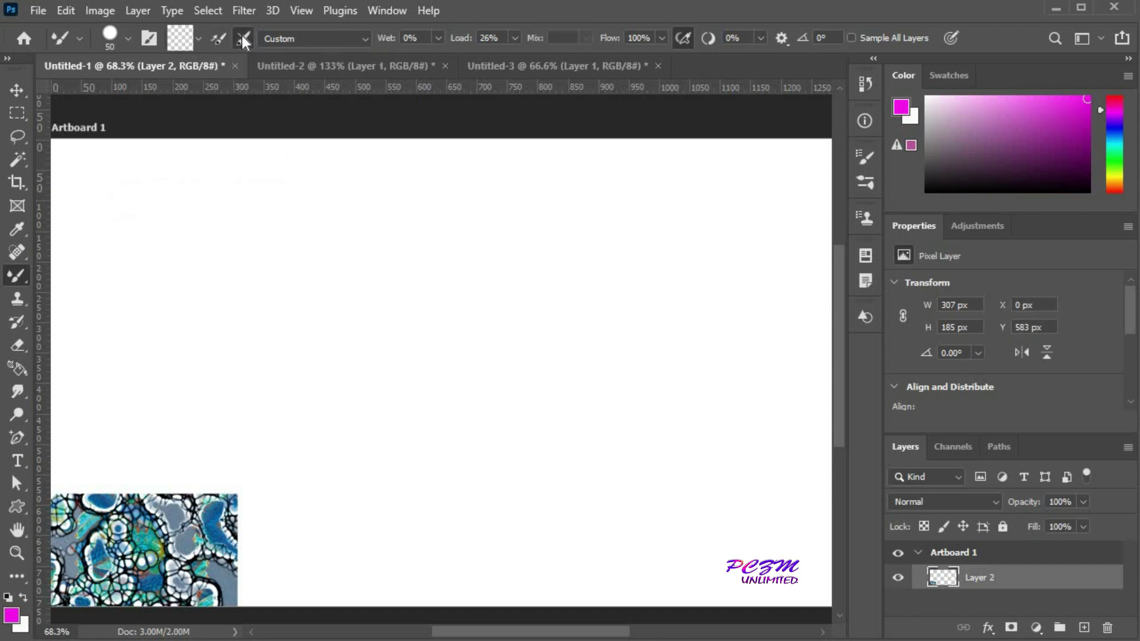
# Reload magenta before each stroke, painting a short bar and a long fading stroke
pyautogui.click(199, 39)
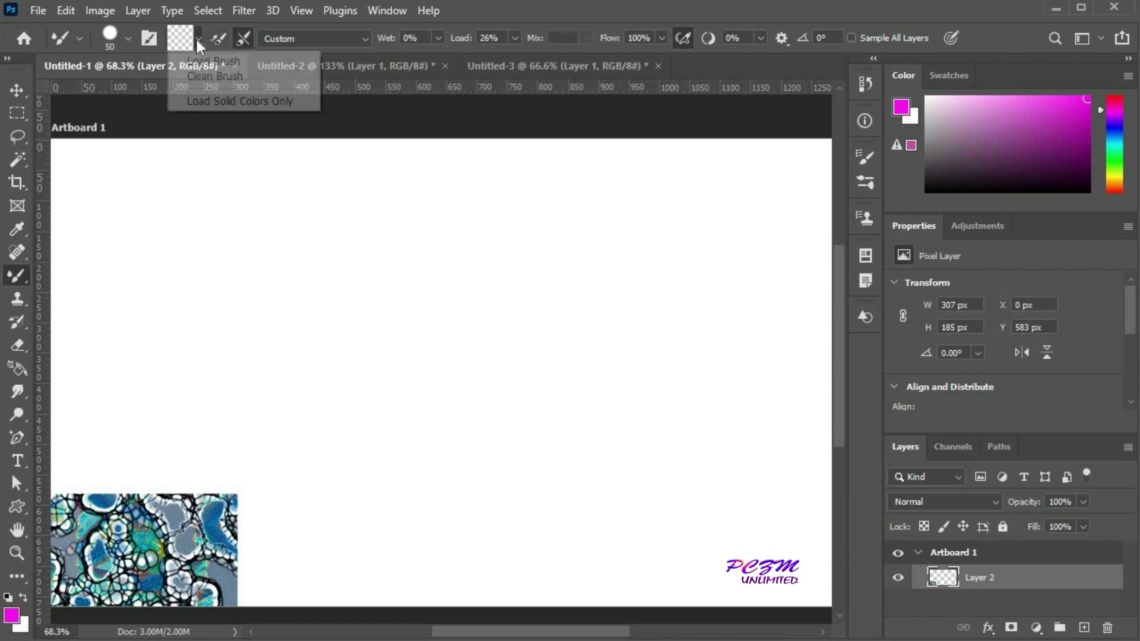
pyautogui.click(197, 61)
pyautogui.moveTo(142, 247); pyautogui.dragTo(192, 247)
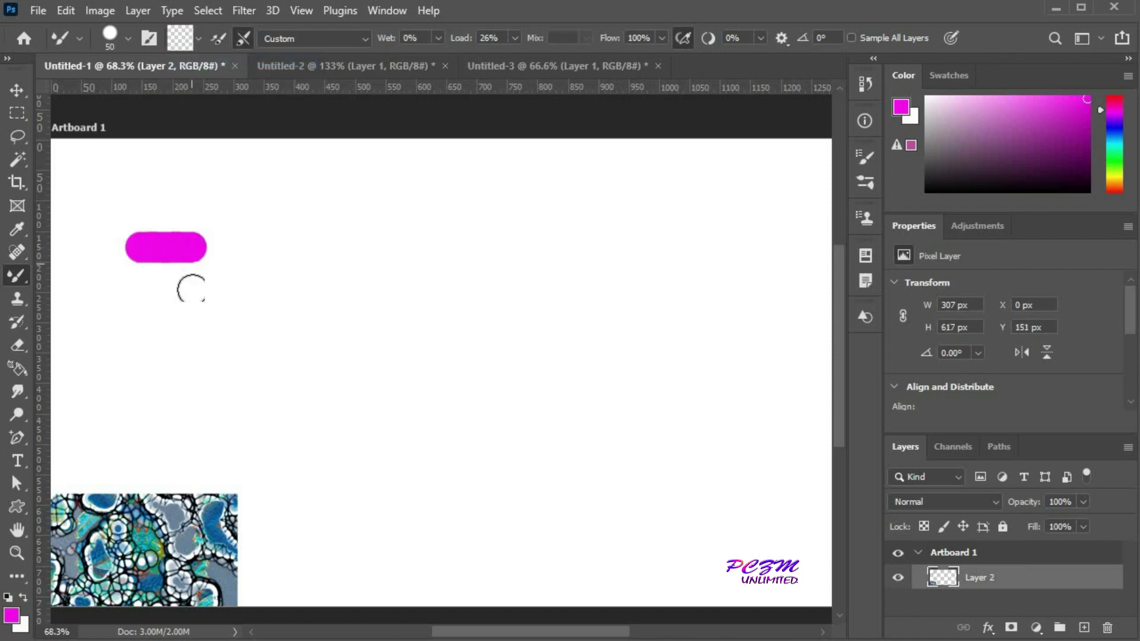
pyautogui.click(197, 47)
pyautogui.click(202, 61)
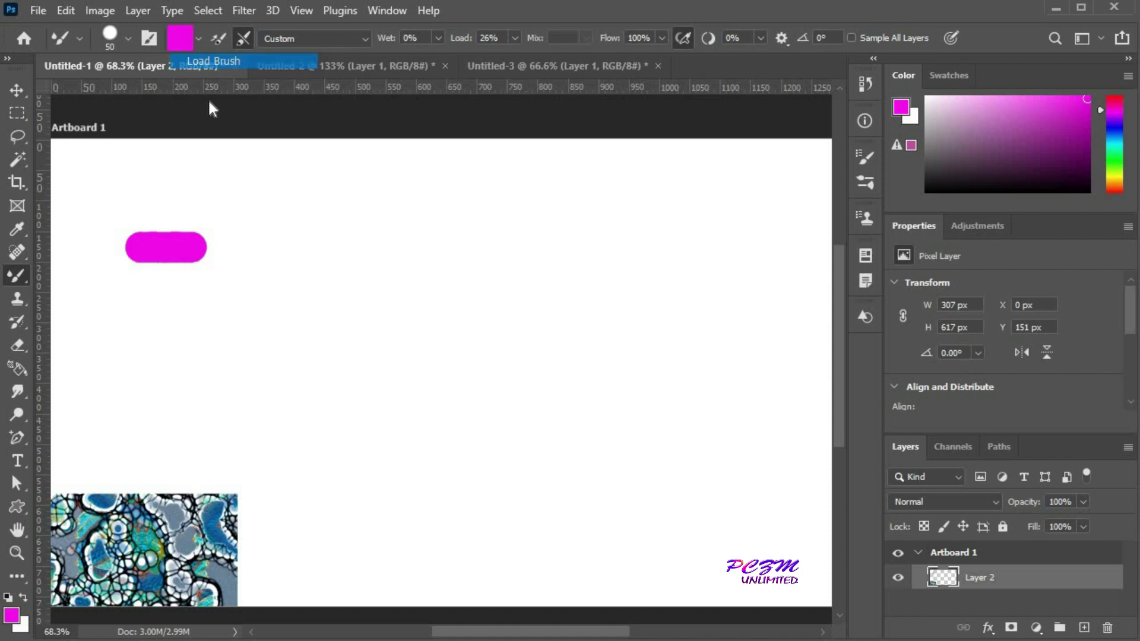
pyautogui.moveTo(101, 309); pyautogui.dragTo(183, 311)
pyautogui.moveTo(396, 323)
pyautogui.mouseDown()
pyautogui.moveTo(657, 275)
pyautogui.moveTo(680, 262)
pyautogui.mouseUp()
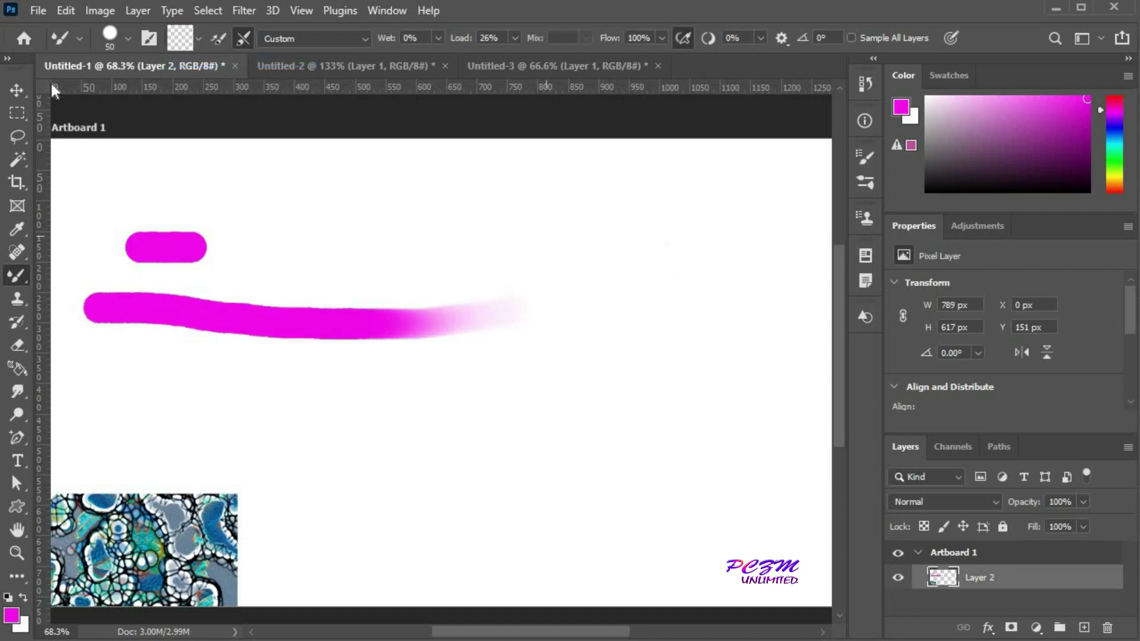
# Reload magenta and paint another short stroke lower down
pyautogui.click(195, 37)
pyautogui.click(205, 60)
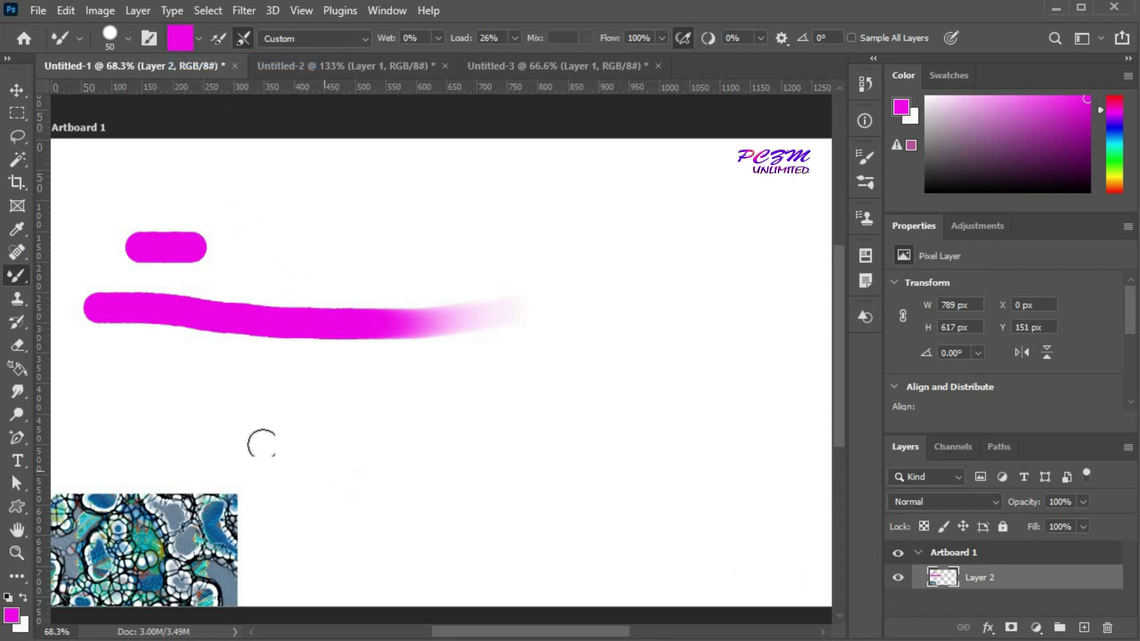
pyautogui.moveTo(168, 412); pyautogui.dragTo(259, 411)
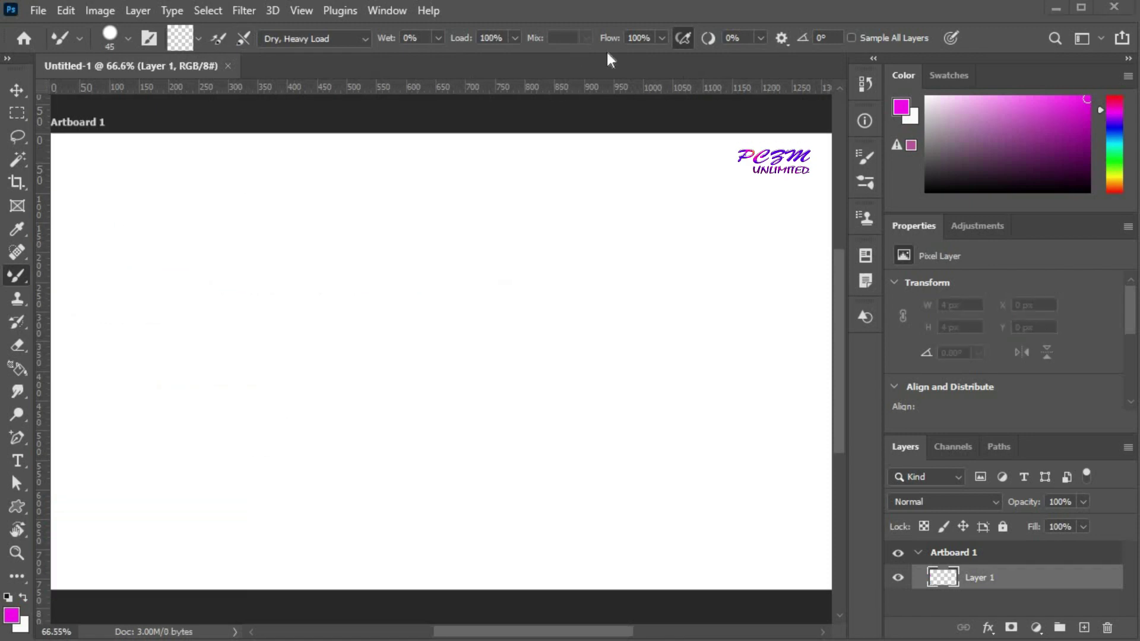
# Paint a solid magenta stroke, then raise brush Spacing and paint a row of separate dots
pyautogui.click(661, 38)
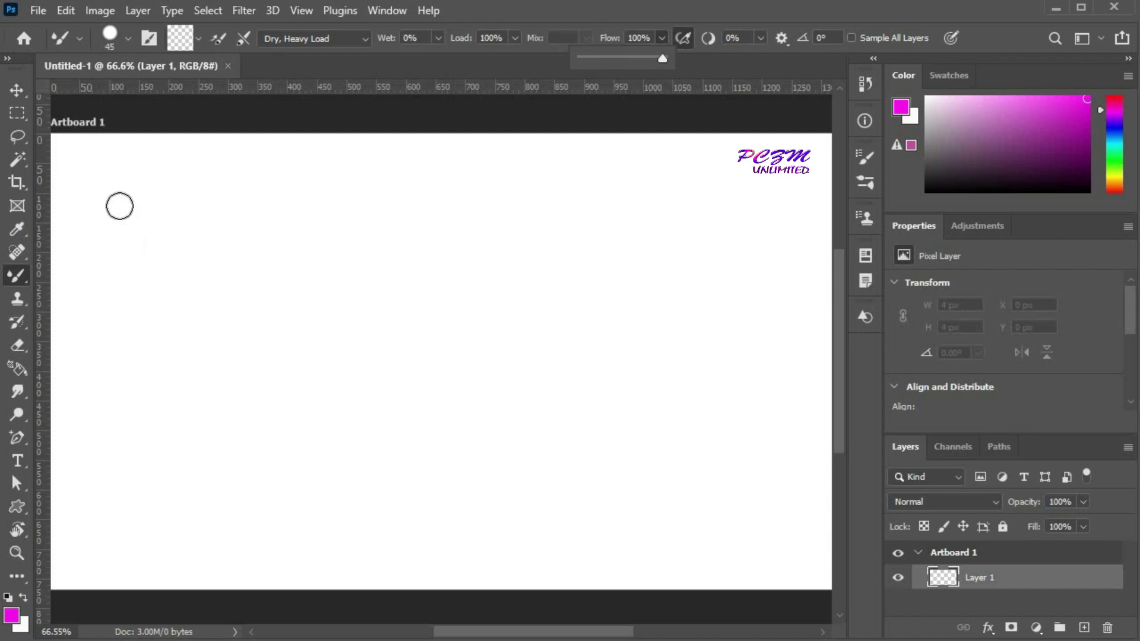
pyautogui.moveTo(120, 206)
pyautogui.mouseDown()
pyautogui.moveTo(335, 220)
pyautogui.moveTo(572, 206)
pyautogui.mouseUp()
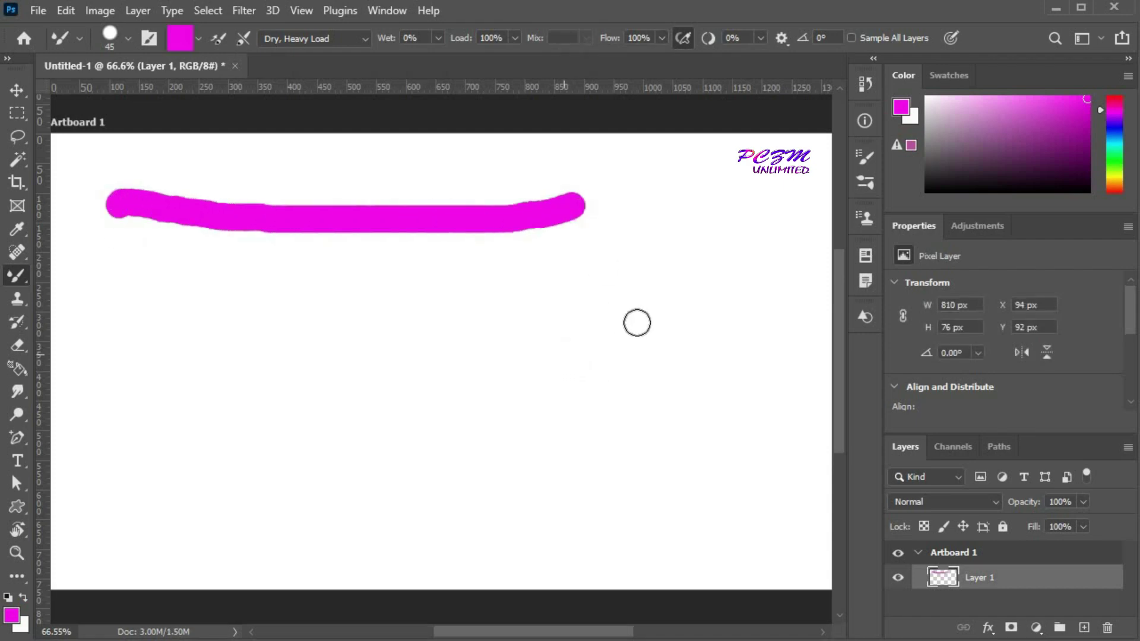
pyautogui.click(867, 157)
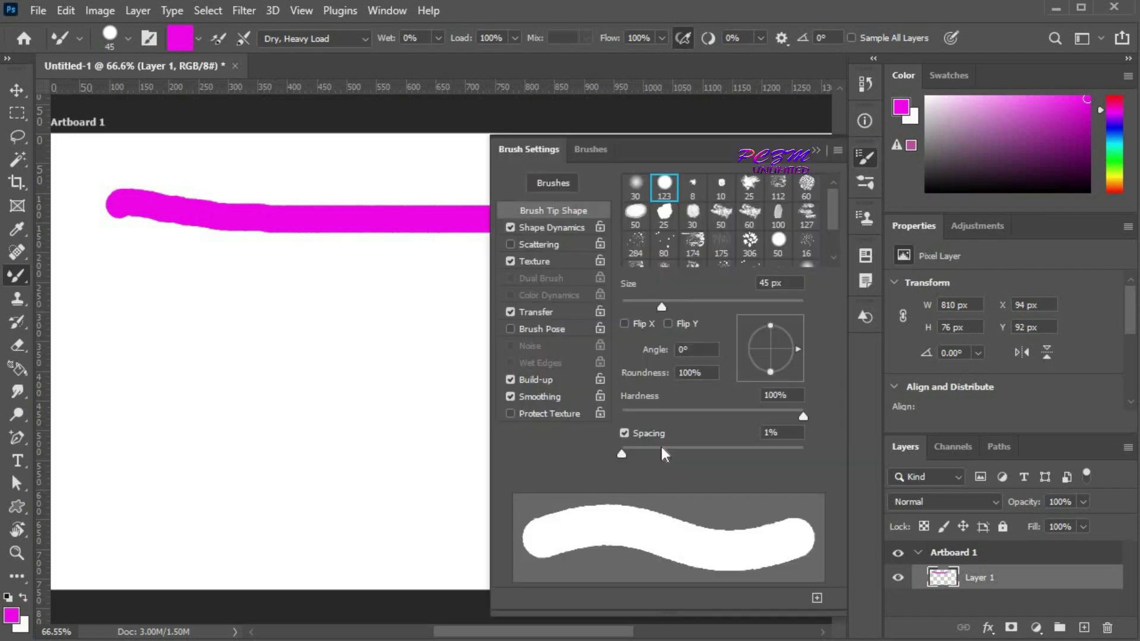
pyautogui.moveTo(625, 456)
pyautogui.mouseDown()
pyautogui.moveTo(777, 453)
pyautogui.moveTo(714, 452)
pyautogui.mouseUp()
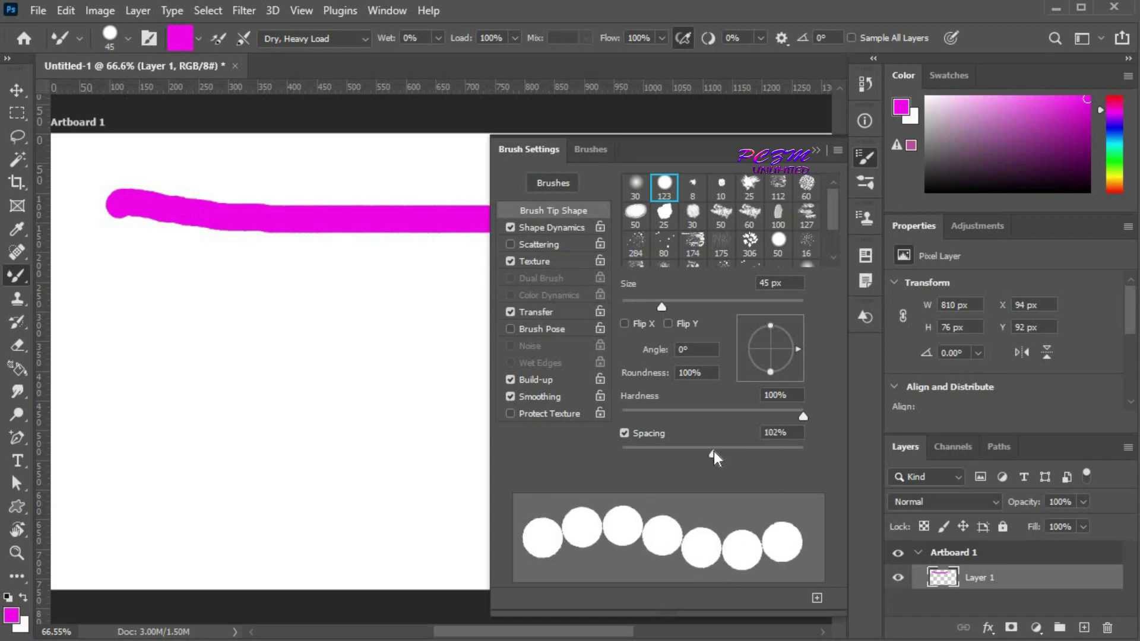
pyautogui.click(865, 158)
pyautogui.moveTo(129, 284)
pyautogui.mouseDown()
pyautogui.moveTo(244, 293)
pyautogui.moveTo(600, 275)
pyautogui.mouseUp()
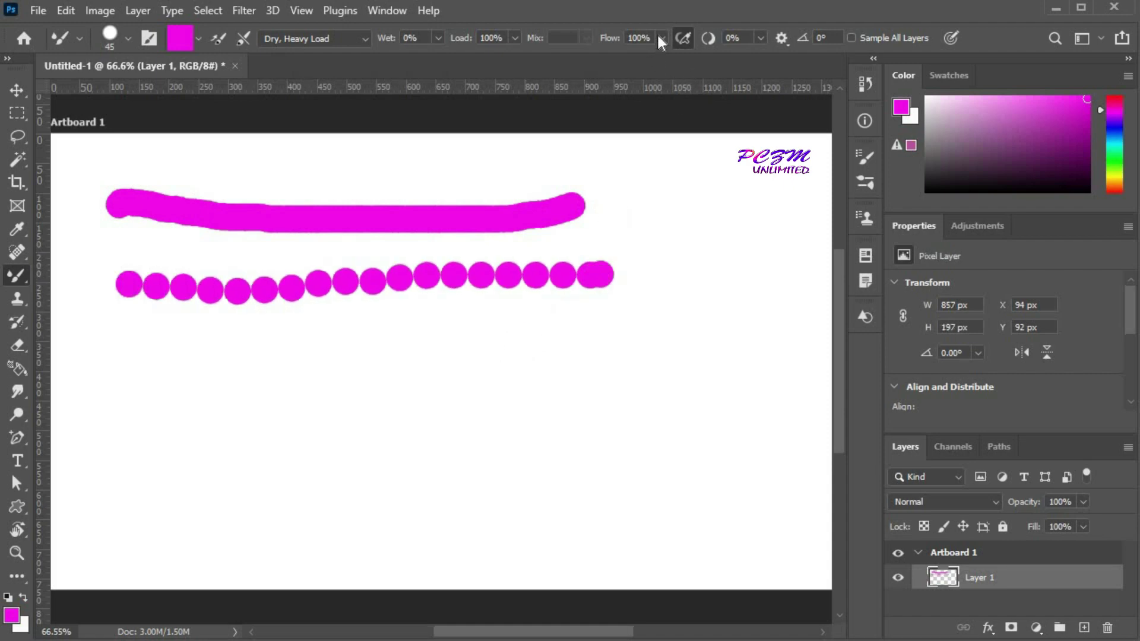
# Lower the Flow, paint a row of pale pink dots, then go over them in stronger pink
pyautogui.moveTo(661, 38); pyautogui.dragTo(617, 57)
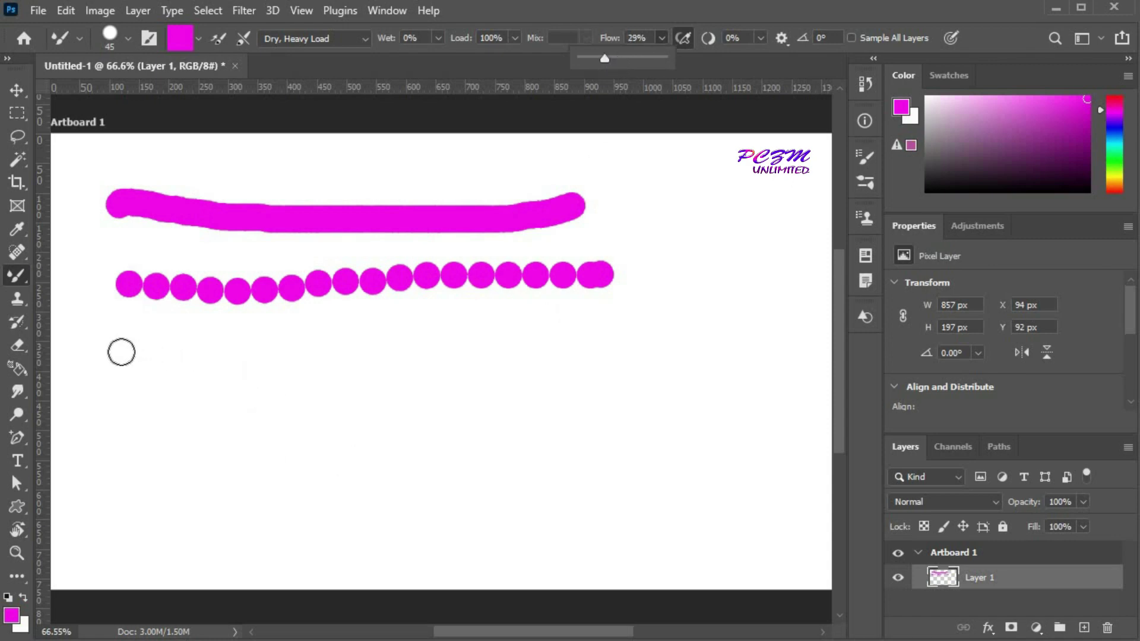
pyautogui.moveTo(118, 349); pyautogui.dragTo(572, 346)
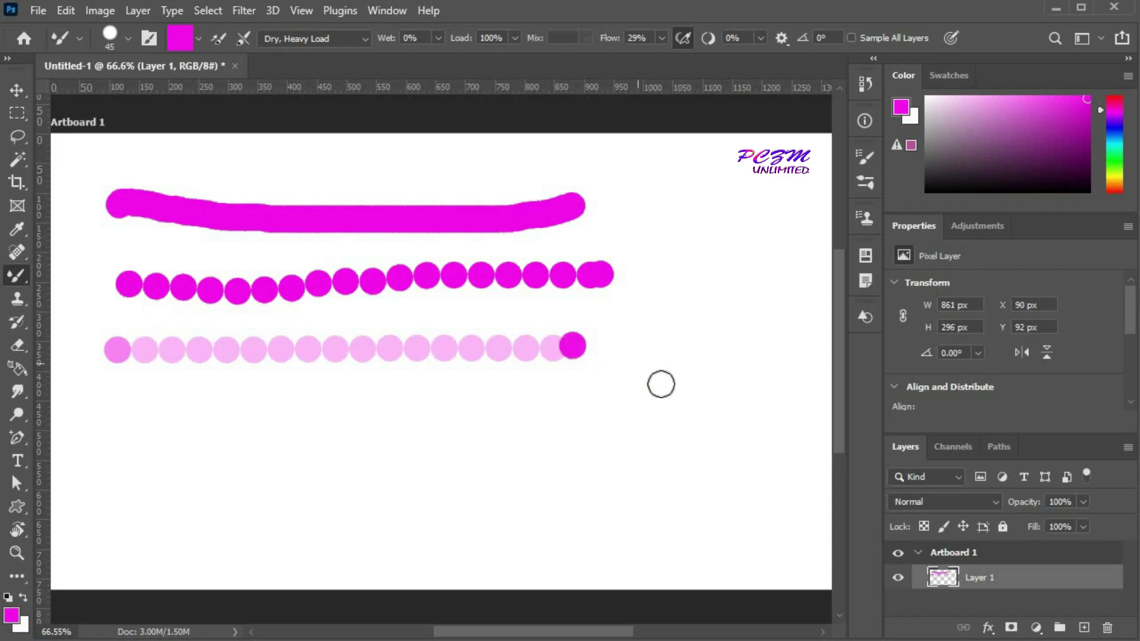
pyautogui.click(116, 350)
pyautogui.moveTo(161, 350)
pyautogui.mouseDown()
pyautogui.moveTo(575, 345)
pyautogui.moveTo(117, 349)
pyautogui.mouseUp()
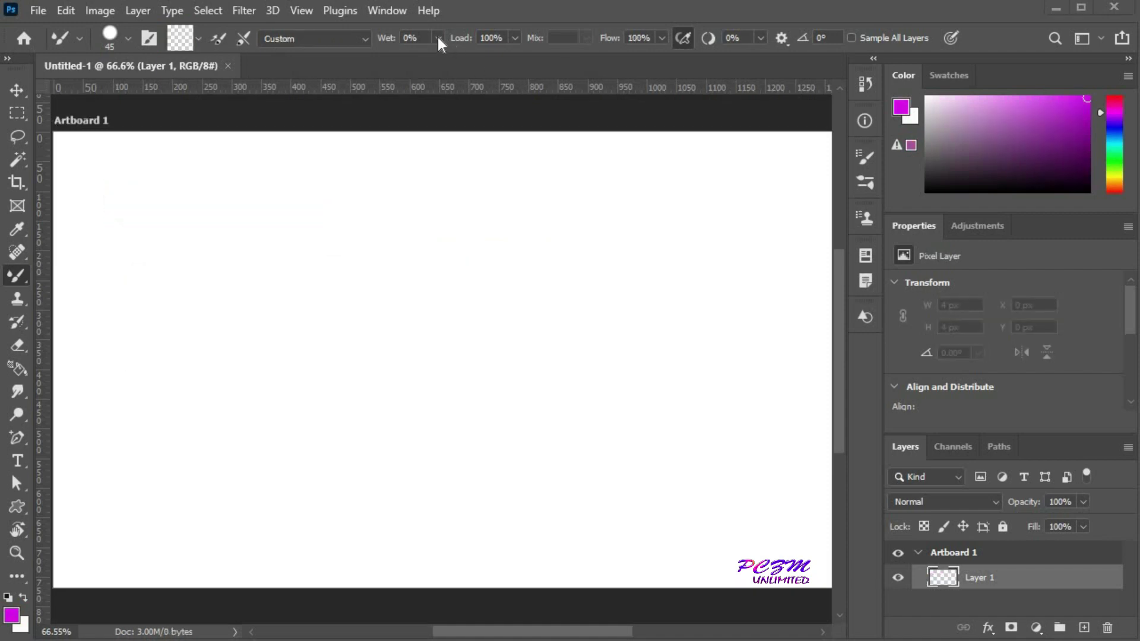
# Set Wet to 13%, load the brush with magenta and paint a large blob
pyautogui.click(438, 38)
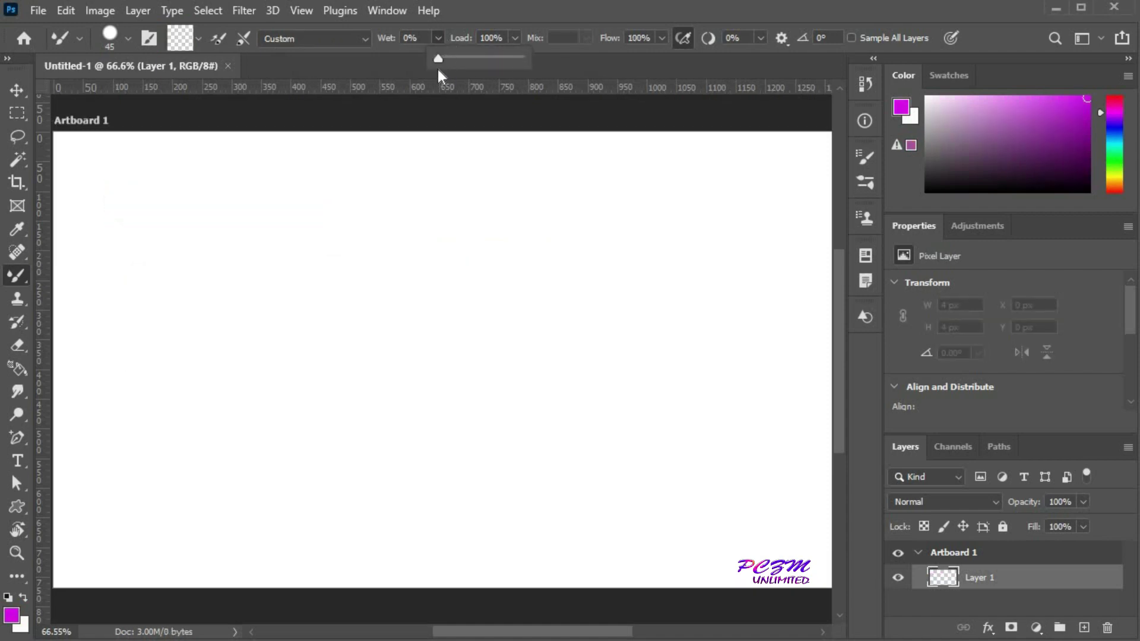
pyautogui.moveTo(443, 59); pyautogui.dragTo(450, 58)
pyautogui.click(555, 51)
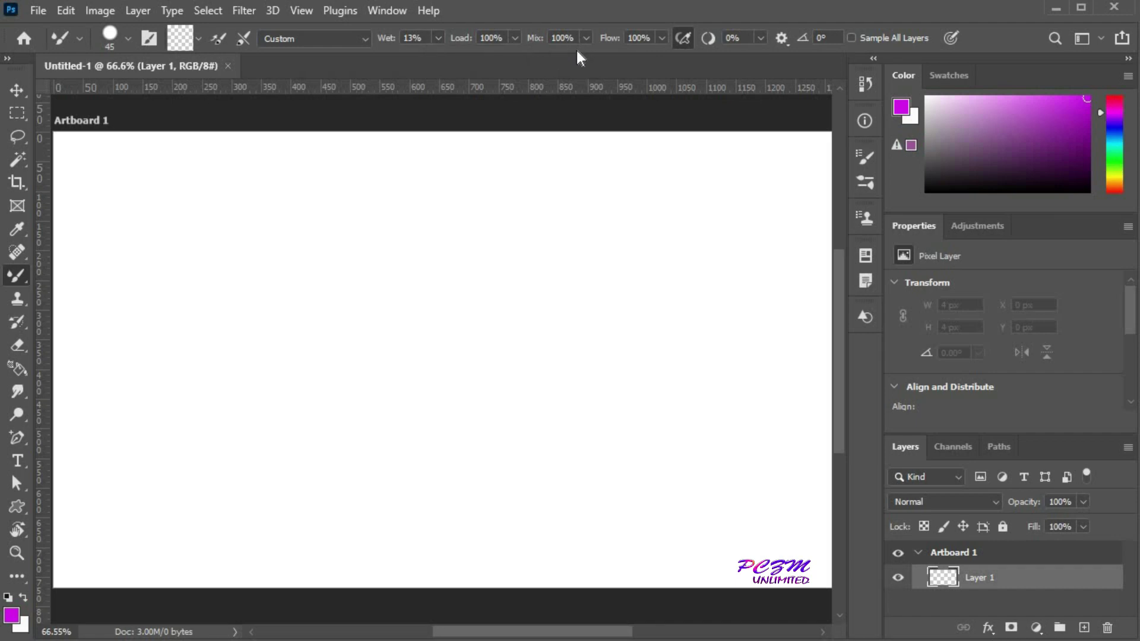
pyautogui.click(198, 38)
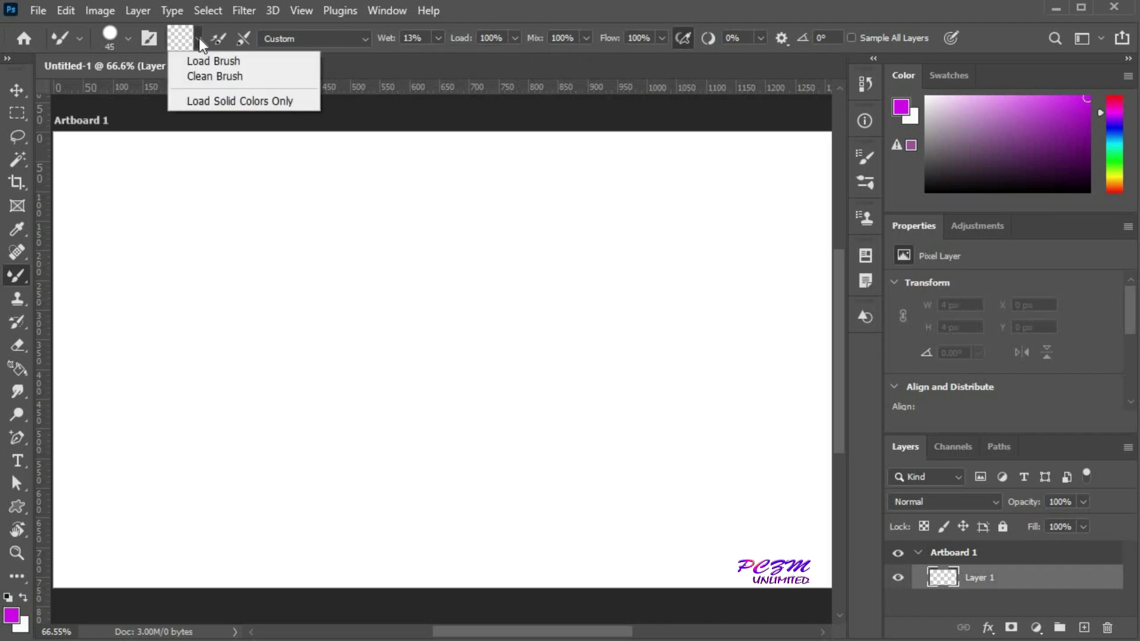
pyautogui.click(201, 61)
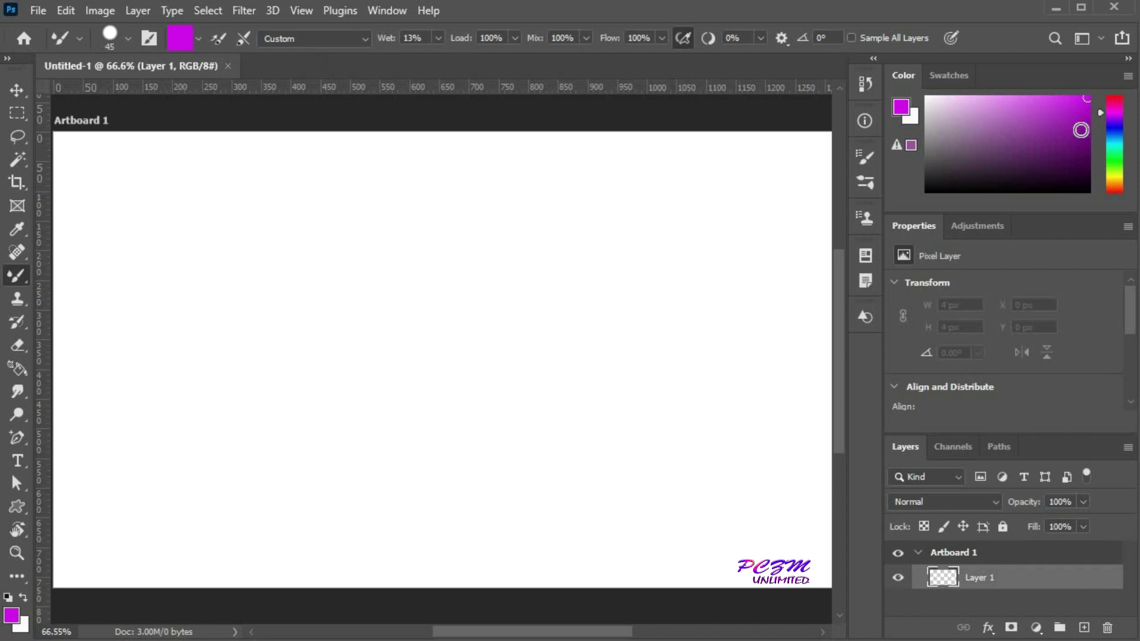
pyautogui.click(235, 365)
pyautogui.moveTo(223, 350)
pyautogui.mouseDown()
pyautogui.moveTo(265, 310)
pyautogui.moveTo(303, 358)
pyautogui.moveTo(292, 383)
pyautogui.moveTo(257, 370)
pyautogui.moveTo(245, 340)
pyautogui.moveTo(265, 336)
pyautogui.moveTo(279, 356)
pyautogui.moveTo(268, 360)
pyautogui.moveTo(261, 348)
pyautogui.moveTo(283, 377)
pyautogui.mouseUp()
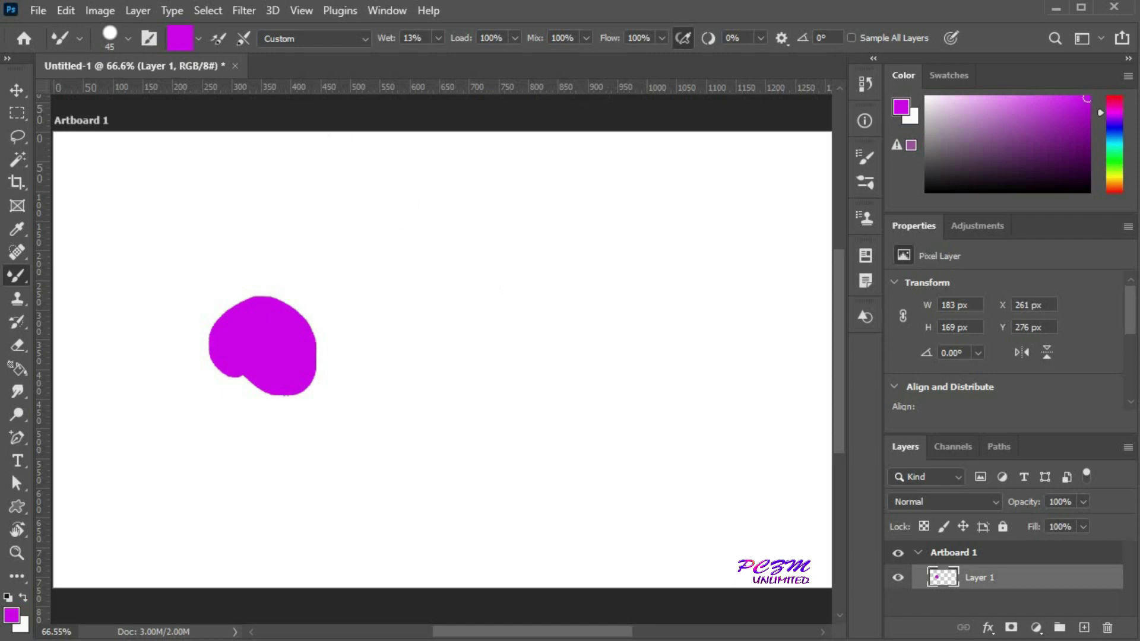
# Blend blue paint around the magenta blob, then select all and delete it
pyautogui.click(1116, 129)
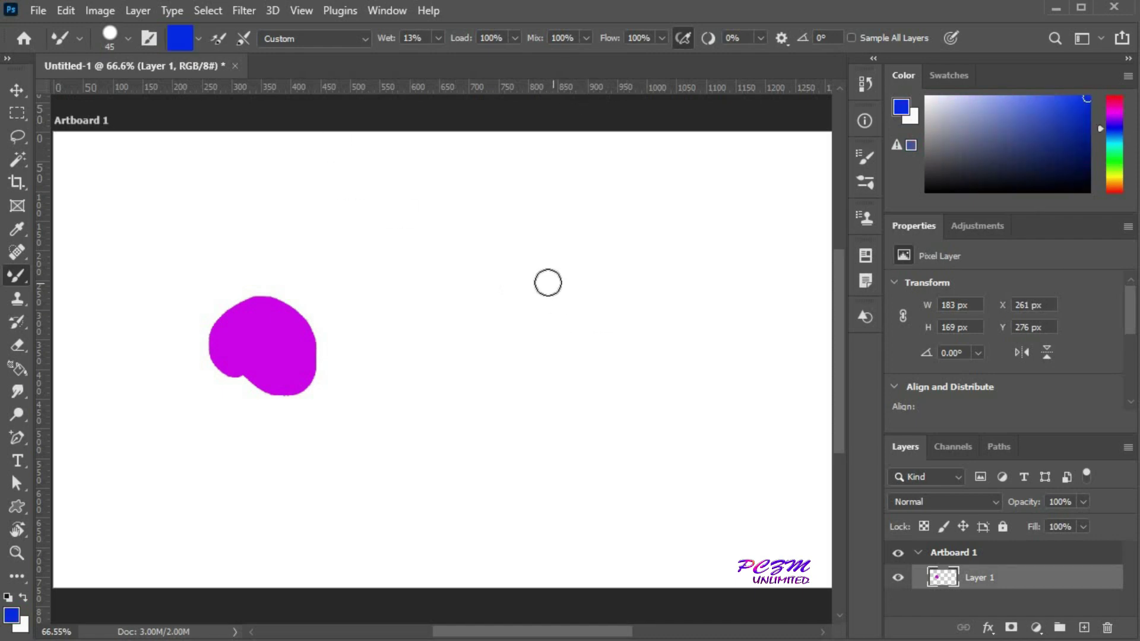
pyautogui.moveTo(272, 326)
pyautogui.mouseDown()
pyautogui.moveTo(312, 324)
pyautogui.moveTo(298, 340)
pyautogui.moveTo(268, 299)
pyautogui.moveTo(244, 322)
pyautogui.moveTo(253, 330)
pyautogui.moveTo(297, 308)
pyautogui.moveTo(282, 321)
pyautogui.moveTo(301, 347)
pyautogui.moveTo(286, 356)
pyautogui.moveTo(320, 342)
pyautogui.moveTo(296, 372)
pyautogui.moveTo(279, 349)
pyautogui.moveTo(297, 374)
pyautogui.moveTo(304, 348)
pyautogui.moveTo(315, 358)
pyautogui.moveTo(276, 390)
pyautogui.moveTo(313, 397)
pyautogui.moveTo(259, 400)
pyautogui.moveTo(235, 381)
pyautogui.moveTo(246, 358)
pyautogui.moveTo(255, 388)
pyautogui.moveTo(282, 389)
pyautogui.moveTo(305, 344)
pyautogui.moveTo(345, 388)
pyautogui.moveTo(277, 368)
pyautogui.moveTo(215, 389)
pyautogui.moveTo(205, 344)
pyautogui.moveTo(223, 364)
pyautogui.moveTo(213, 343)
pyautogui.moveTo(228, 294)
pyautogui.moveTo(231, 313)
pyautogui.moveTo(253, 306)
pyautogui.moveTo(245, 340)
pyautogui.moveTo(243, 291)
pyautogui.moveTo(276, 302)
pyautogui.moveTo(273, 349)
pyautogui.moveTo(283, 353)
pyautogui.moveTo(299, 308)
pyautogui.moveTo(281, 353)
pyautogui.moveTo(273, 332)
pyautogui.moveTo(324, 354)
pyautogui.moveTo(277, 362)
pyautogui.moveTo(262, 400)
pyautogui.mouseUp()
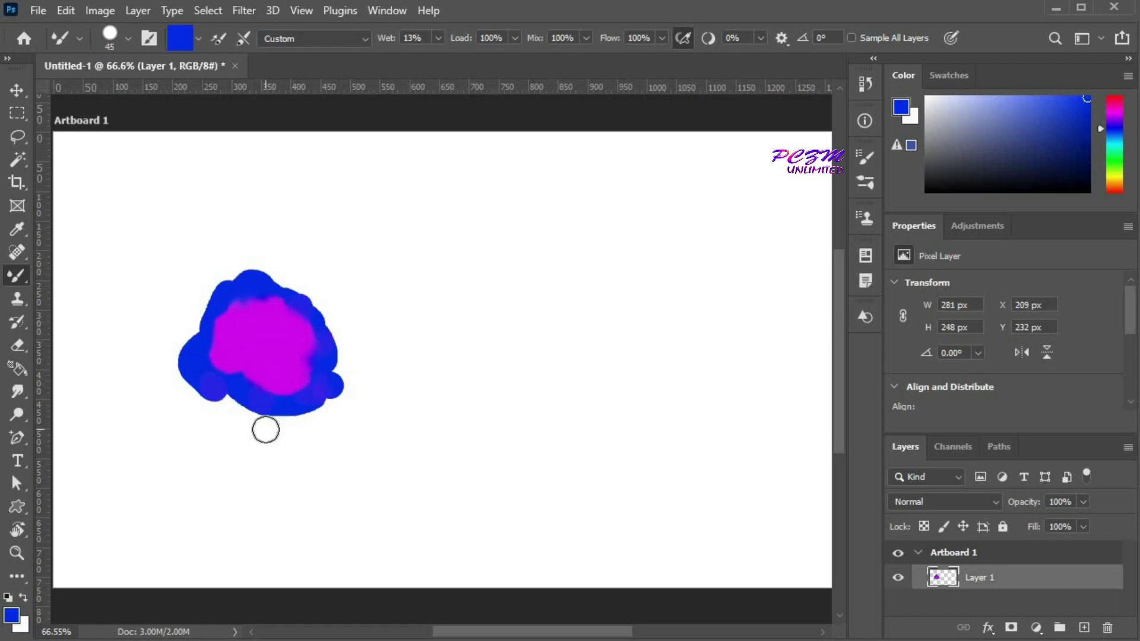
pyautogui.hotkey('ctrl', 'a')
pyautogui.press('Delete')
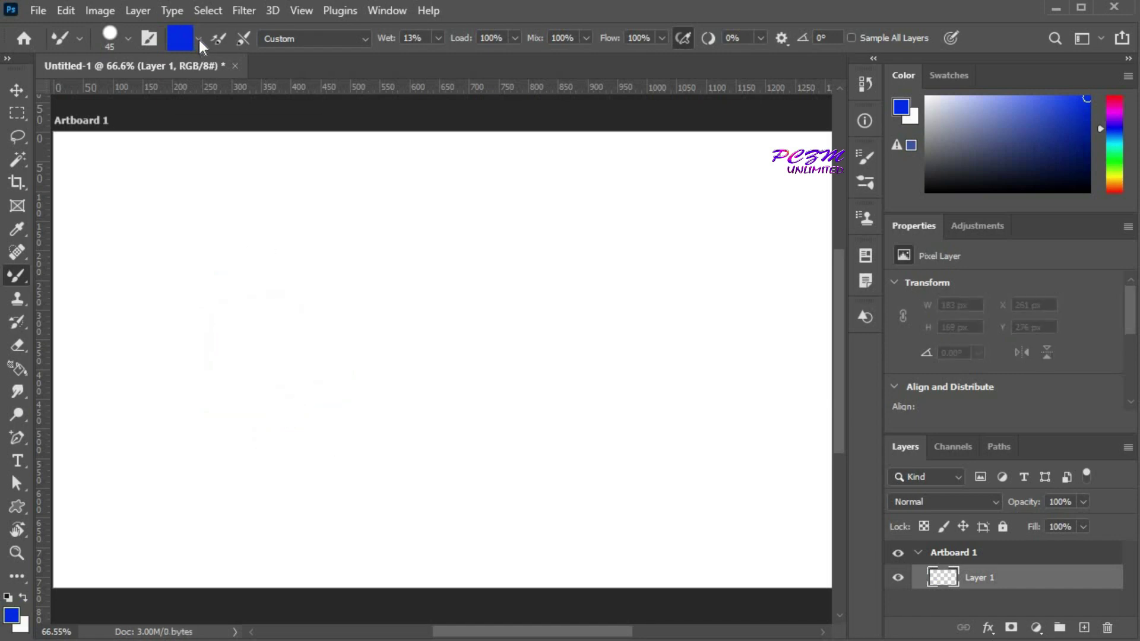
# Clean the brush, set Wet to 51% and Mix to 86%, and load blue paint
pyautogui.click(199, 39)
pyautogui.click(205, 74)
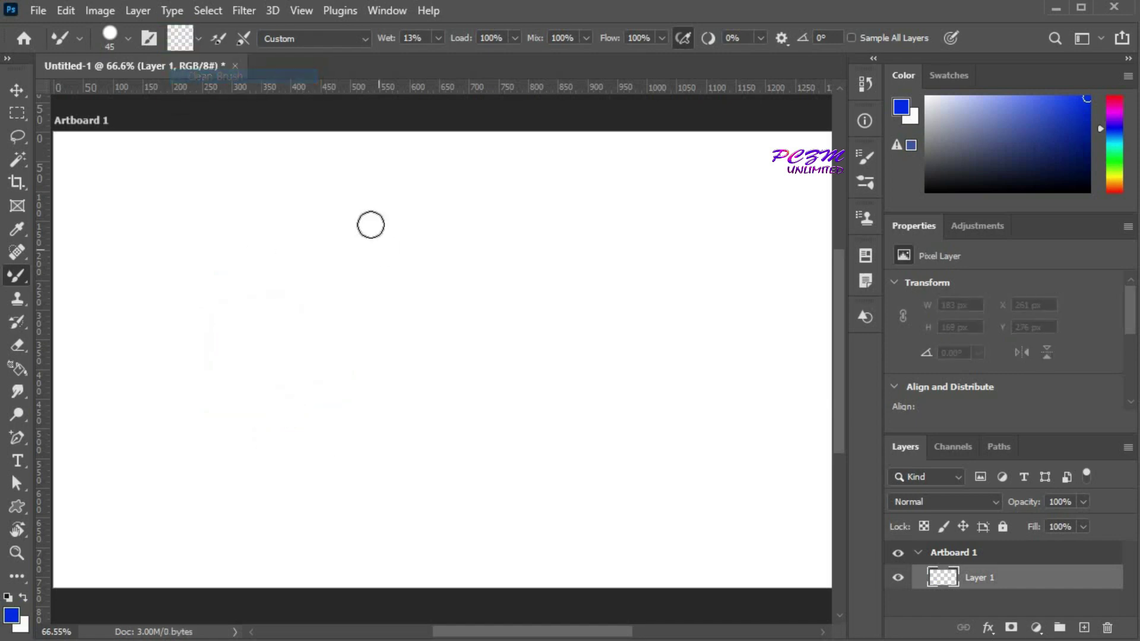
pyautogui.click(438, 38)
pyautogui.moveTo(439, 59); pyautogui.dragTo(469, 59)
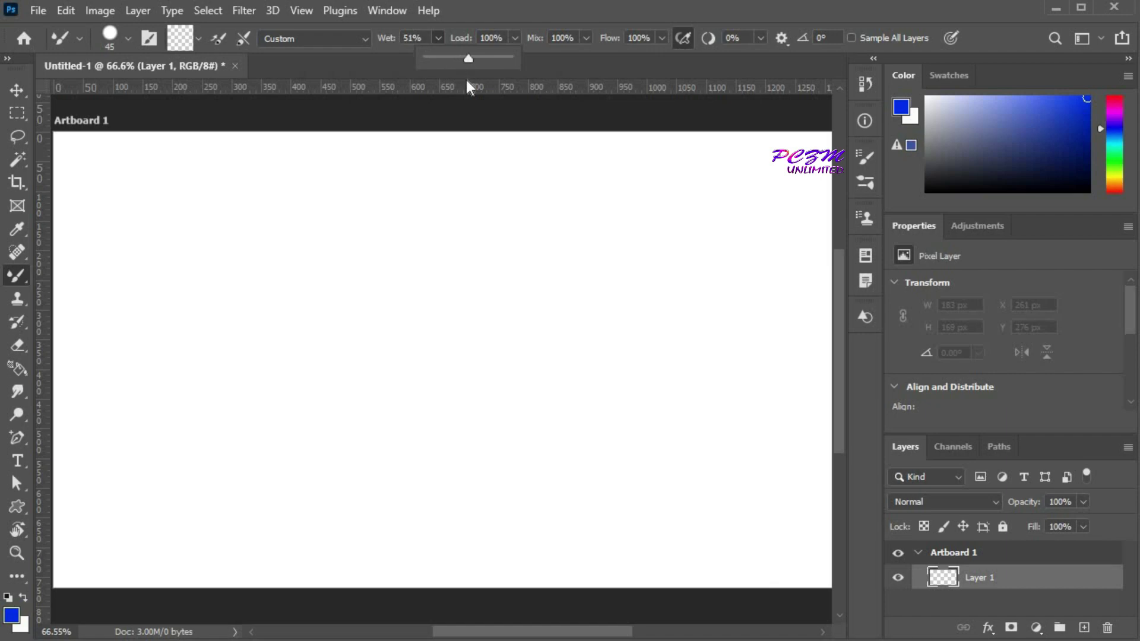
pyautogui.click(587, 40)
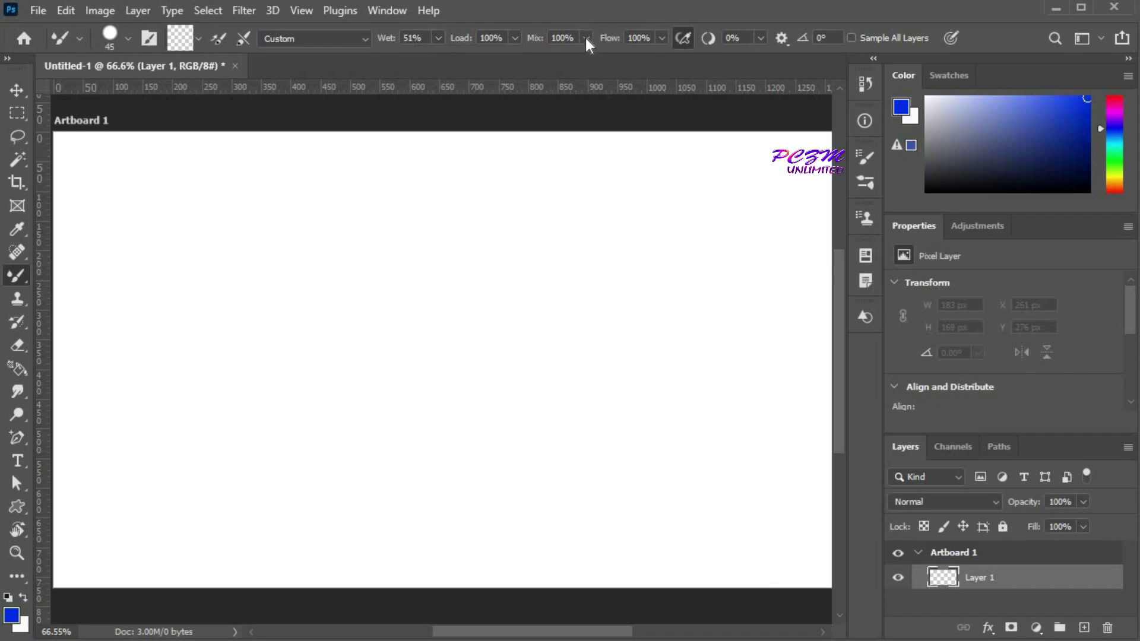
pyautogui.click(586, 38)
pyautogui.click(199, 39)
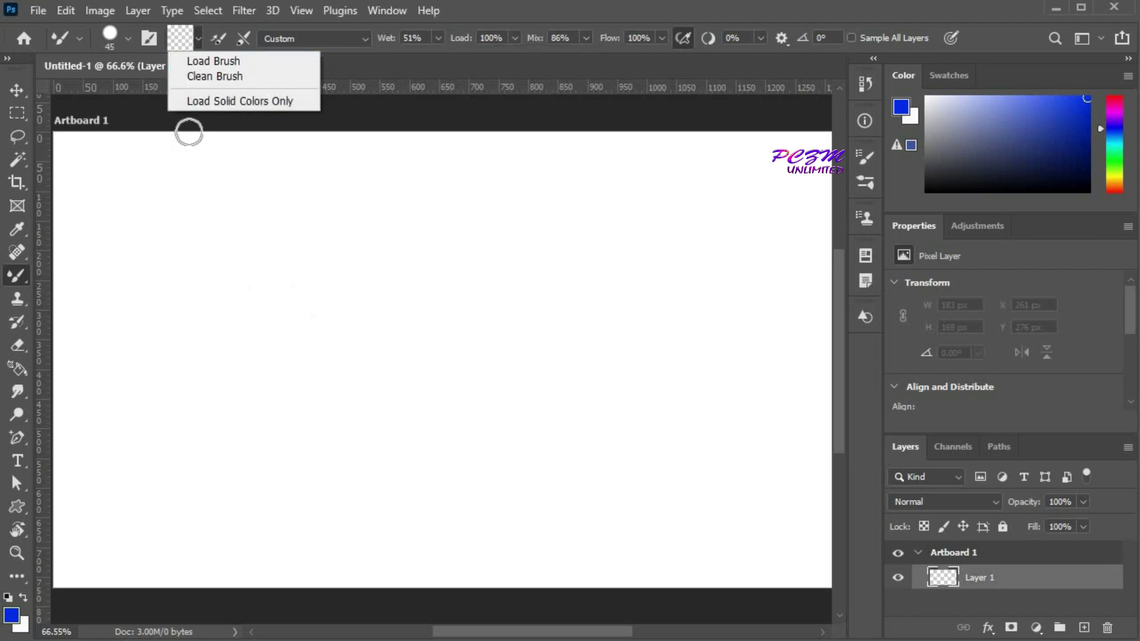
pyautogui.click(204, 57)
# Paint a blue blob on the left, then blend magenta and yellow strokes into it
pyautogui.moveTo(184, 364)
pyautogui.mouseDown()
pyautogui.moveTo(211, 369)
pyautogui.moveTo(212, 342)
pyautogui.mouseUp()
pyautogui.moveTo(1116, 120); pyautogui.dragTo(1116, 112)
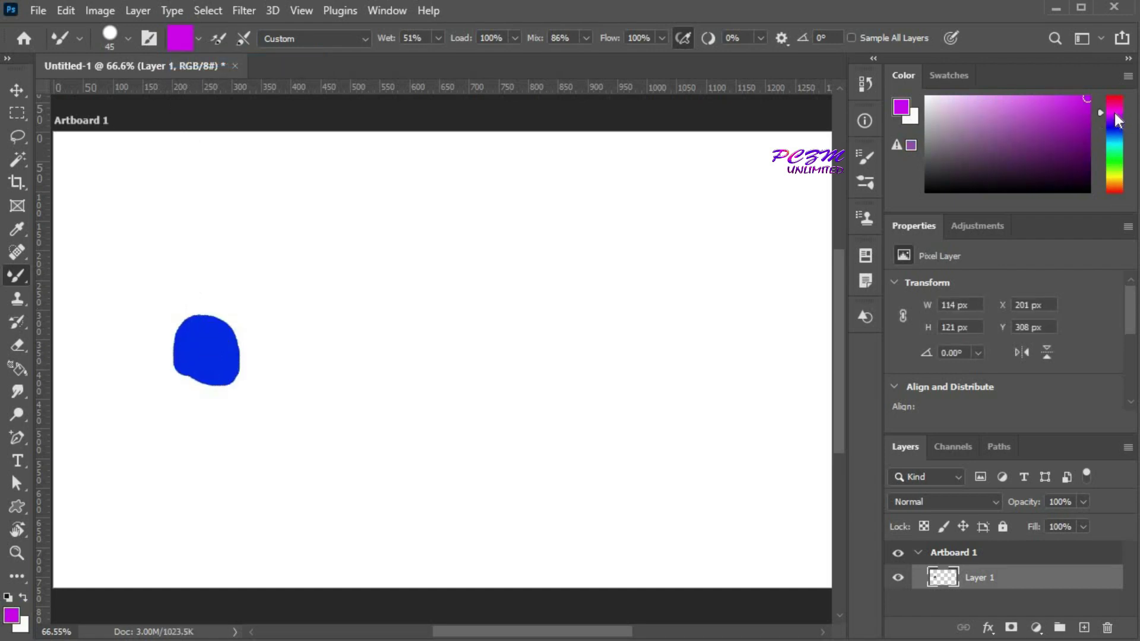
pyautogui.moveTo(260, 349)
pyautogui.mouseDown()
pyautogui.moveTo(217, 335)
pyautogui.moveTo(209, 352)
pyautogui.moveTo(225, 309)
pyautogui.moveTo(197, 327)
pyautogui.moveTo(206, 357)
pyautogui.moveTo(168, 335)
pyautogui.moveTo(180, 358)
pyautogui.moveTo(149, 358)
pyautogui.moveTo(165, 376)
pyautogui.moveTo(202, 343)
pyautogui.moveTo(214, 378)
pyautogui.moveTo(248, 357)
pyautogui.moveTo(231, 342)
pyautogui.moveTo(238, 329)
pyautogui.moveTo(248, 325)
pyautogui.moveTo(262, 350)
pyautogui.mouseUp()
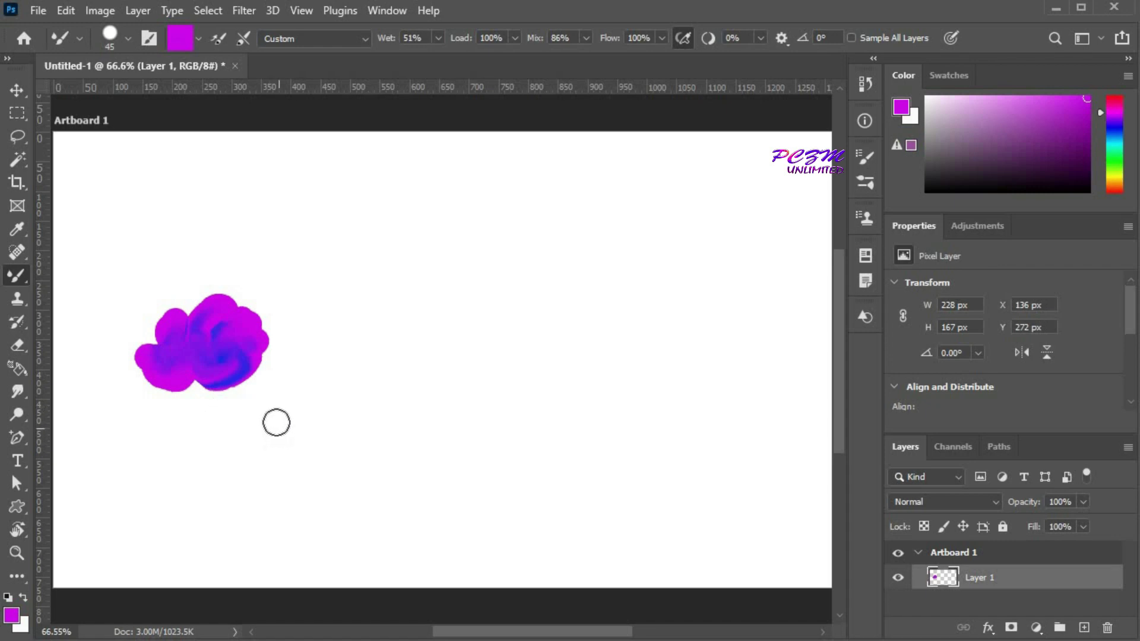
pyautogui.moveTo(196, 308)
pyautogui.mouseDown()
pyautogui.moveTo(184, 326)
pyautogui.moveTo(252, 333)
pyautogui.moveTo(248, 388)
pyautogui.mouseUp()
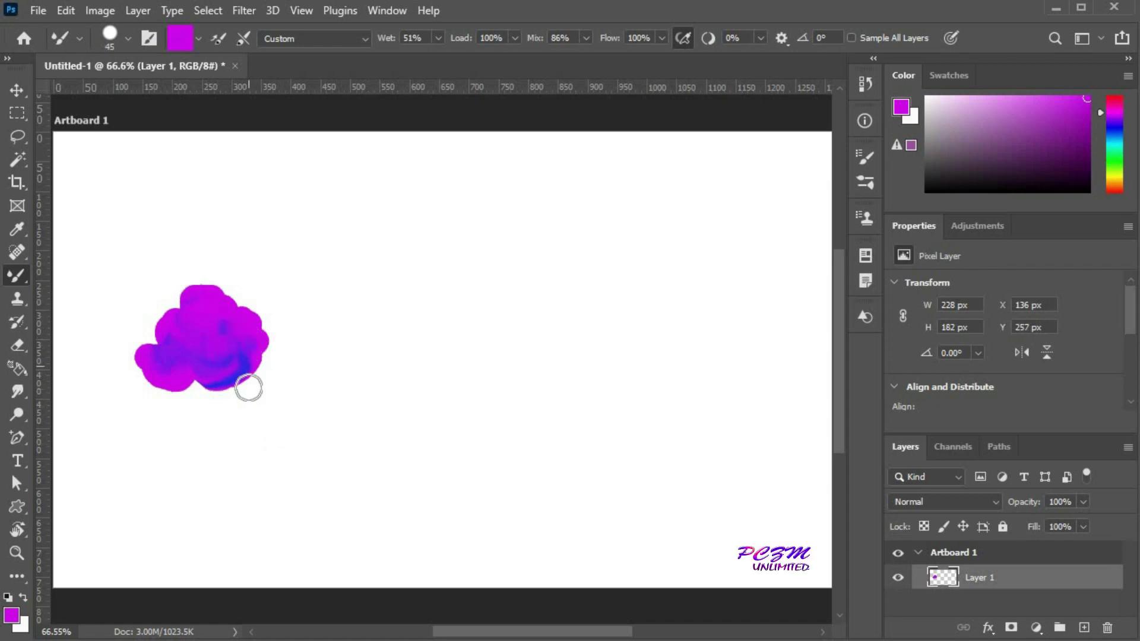
pyautogui.click(1115, 175)
pyautogui.moveTo(236, 389)
pyautogui.mouseDown()
pyautogui.moveTo(259, 343)
pyautogui.moveTo(253, 331)
pyautogui.moveTo(200, 353)
pyautogui.moveTo(198, 317)
pyautogui.moveTo(224, 315)
pyautogui.moveTo(172, 370)
pyautogui.moveTo(155, 358)
pyautogui.moveTo(224, 377)
pyautogui.moveTo(247, 371)
pyautogui.mouseUp()
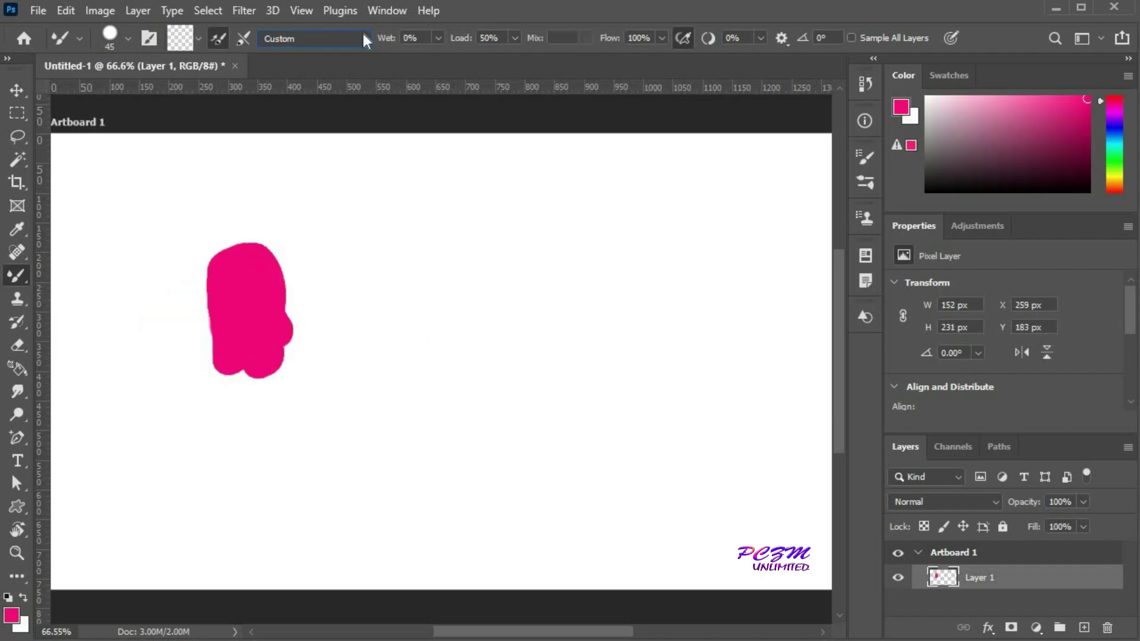
pyautogui.click(363, 37)
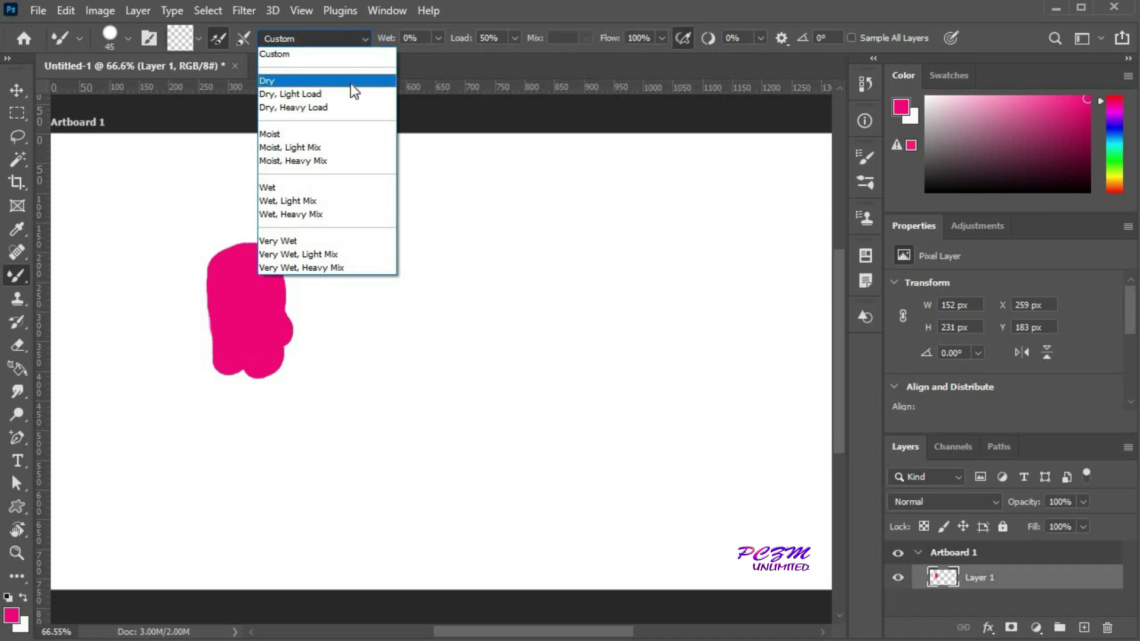
# Try a dry blue dab beside the blob with the Dry preset, then undo it
pyautogui.click(350, 82)
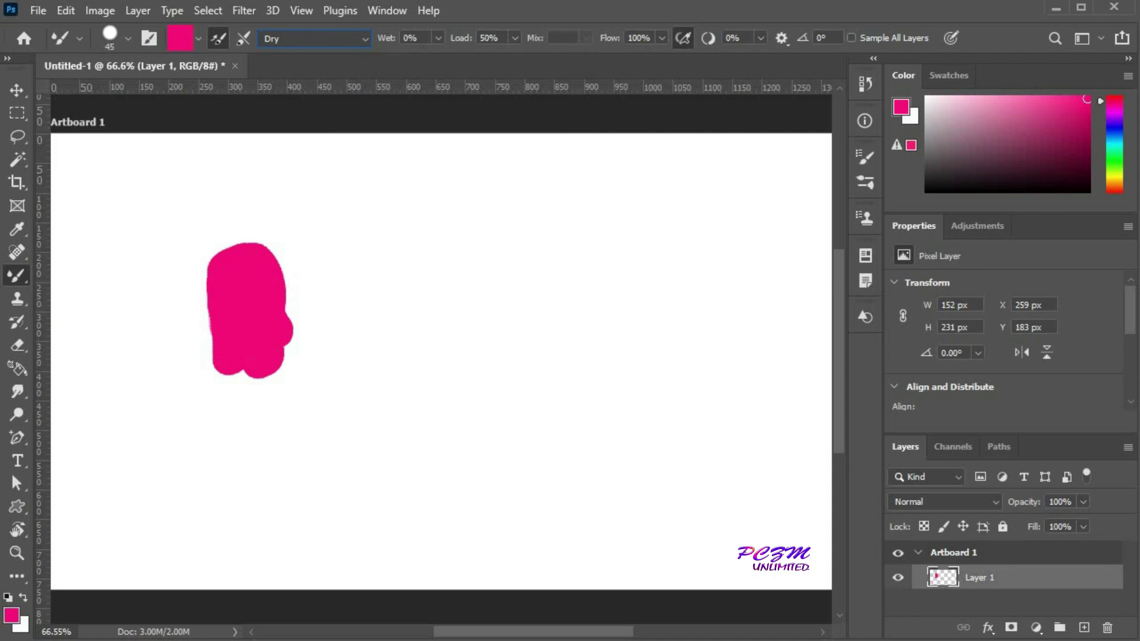
pyautogui.click(1116, 128)
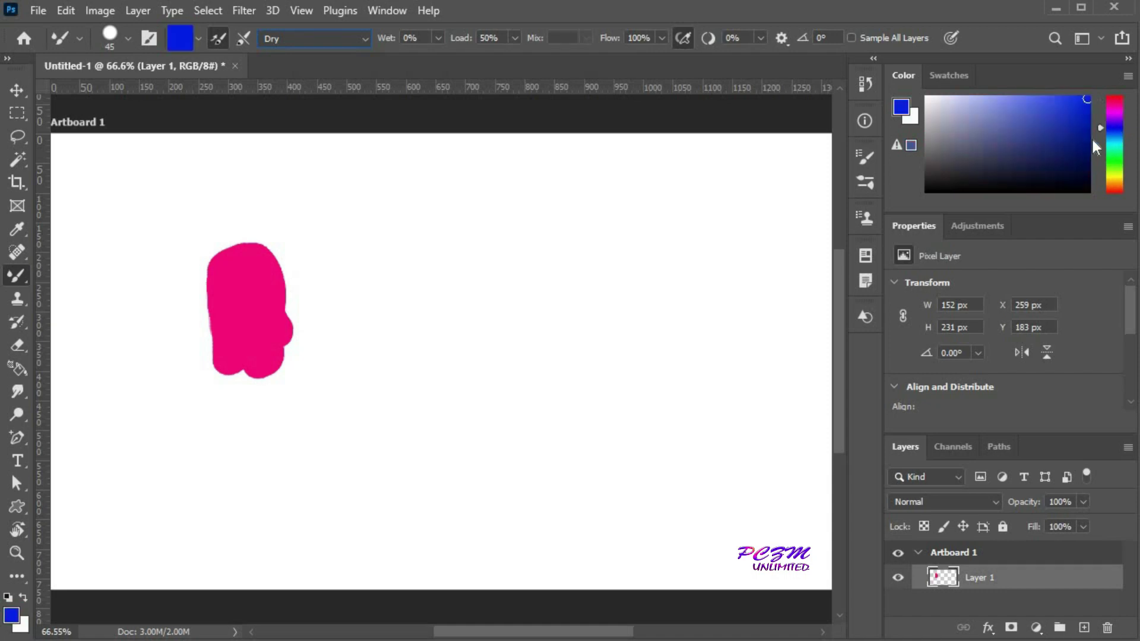
pyautogui.moveTo(316, 309)
pyautogui.mouseDown()
pyautogui.moveTo(283, 298)
pyautogui.moveTo(292, 278)
pyautogui.moveTo(317, 297)
pyautogui.moveTo(286, 287)
pyautogui.moveTo(284, 263)
pyautogui.moveTo(303, 260)
pyautogui.moveTo(304, 320)
pyautogui.moveTo(335, 315)
pyautogui.mouseUp()
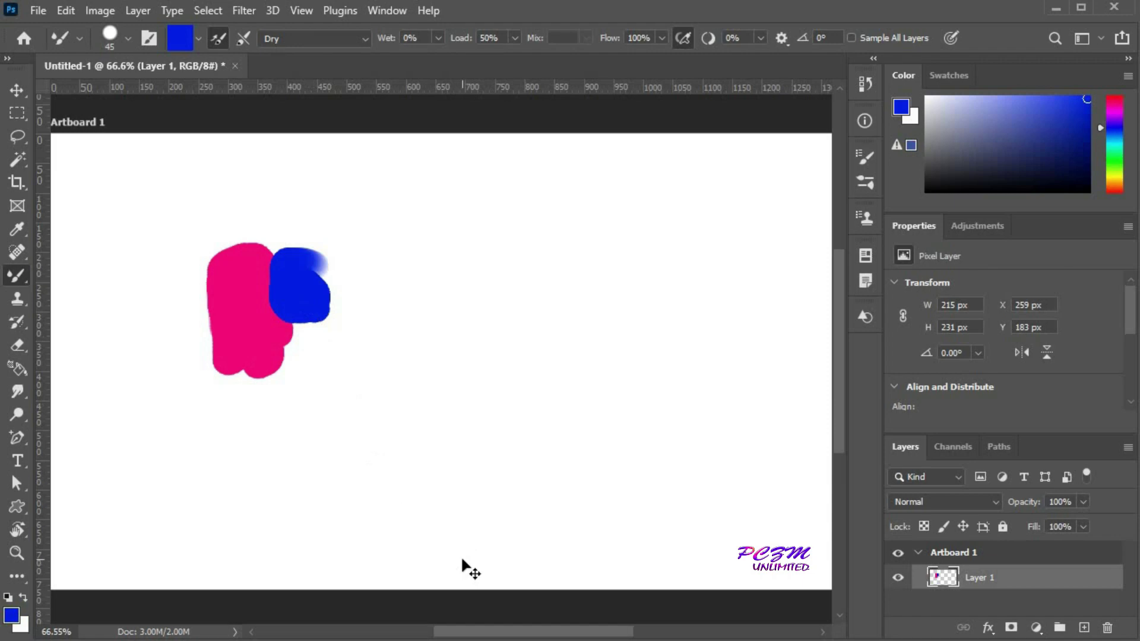
pyautogui.hotkey('ctrl', 'z')
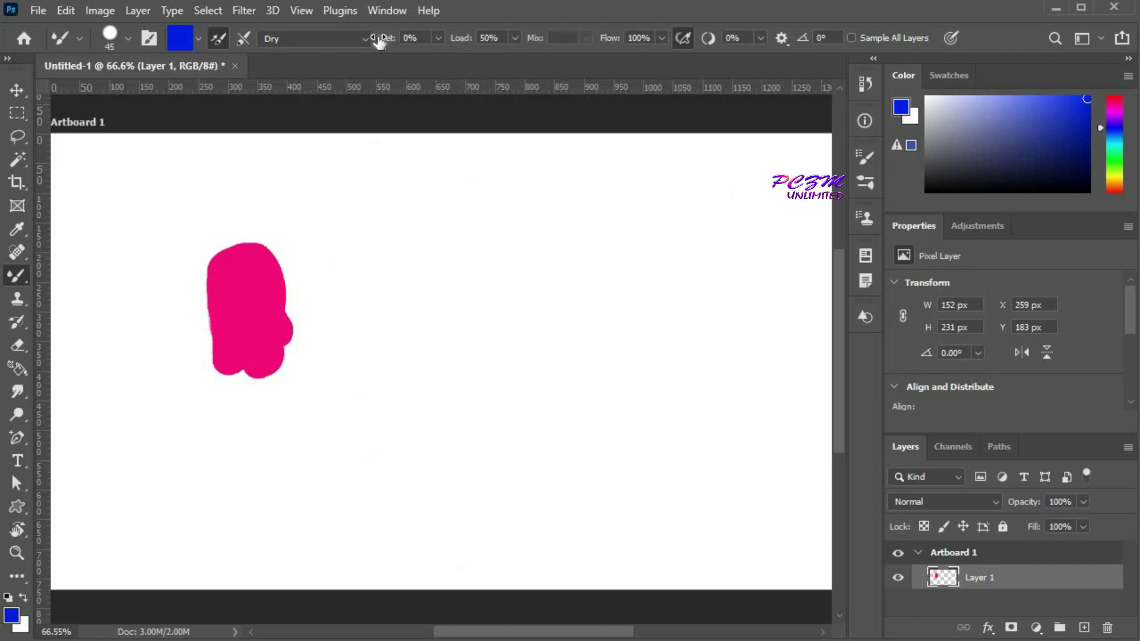
# Switch to the Wet, Heavy Mix preset and smear blue into the pink blob
pyautogui.click(365, 39)
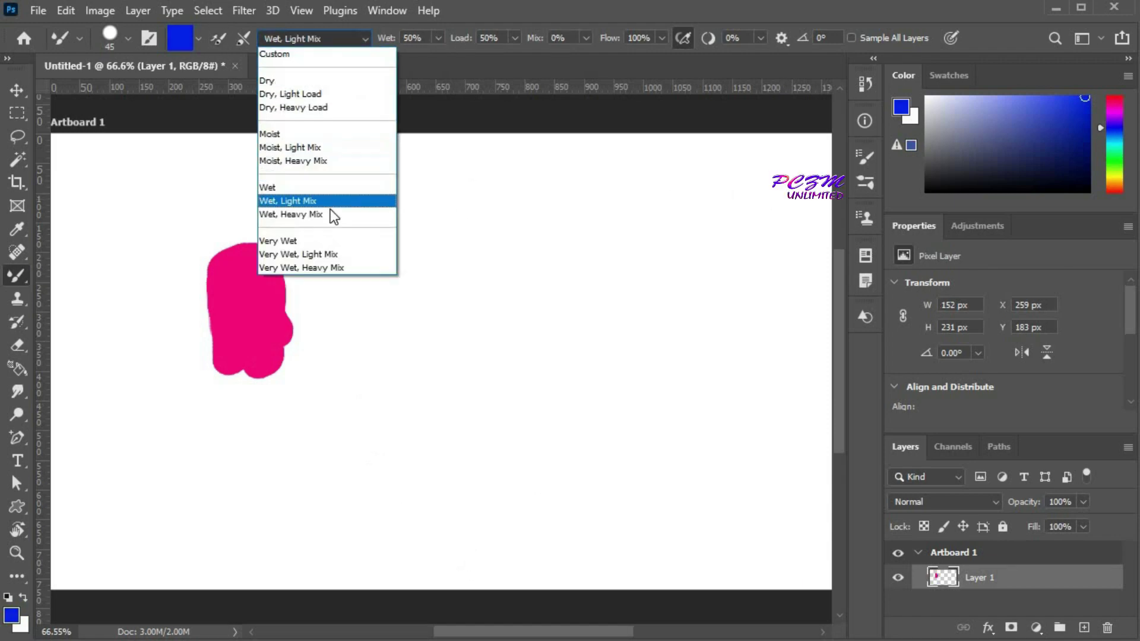
pyautogui.click(326, 215)
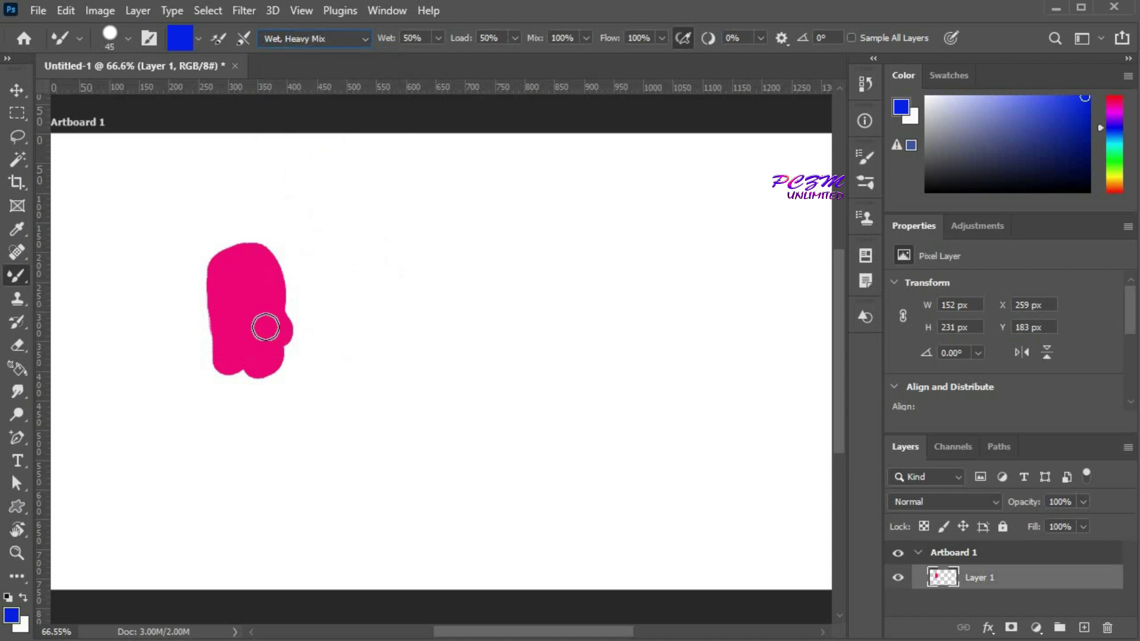
pyautogui.moveTo(242, 315)
pyautogui.mouseDown()
pyautogui.moveTo(262, 298)
pyautogui.moveTo(284, 309)
pyautogui.moveTo(256, 277)
pyautogui.moveTo(269, 331)
pyautogui.moveTo(248, 324)
pyautogui.moveTo(236, 294)
pyautogui.moveTo(270, 320)
pyautogui.moveTo(295, 317)
pyautogui.moveTo(250, 313)
pyautogui.moveTo(282, 259)
pyautogui.moveTo(294, 312)
pyautogui.moveTo(286, 279)
pyautogui.moveTo(261, 271)
pyautogui.moveTo(239, 323)
pyautogui.moveTo(274, 302)
pyautogui.moveTo(305, 263)
pyautogui.moveTo(240, 295)
pyautogui.moveTo(241, 284)
pyautogui.moveTo(259, 284)
pyautogui.moveTo(252, 250)
pyautogui.moveTo(287, 273)
pyautogui.moveTo(292, 295)
pyautogui.moveTo(255, 299)
pyautogui.moveTo(275, 280)
pyautogui.moveTo(269, 254)
pyautogui.moveTo(254, 249)
pyautogui.moveTo(266, 305)
pyautogui.moveTo(253, 285)
pyautogui.moveTo(214, 309)
pyautogui.moveTo(263, 296)
pyautogui.moveTo(265, 265)
pyautogui.moveTo(211, 280)
pyautogui.moveTo(247, 289)
pyautogui.moveTo(282, 246)
pyautogui.moveTo(298, 263)
pyautogui.moveTo(274, 259)
pyautogui.moveTo(264, 307)
pyautogui.moveTo(312, 306)
pyautogui.moveTo(310, 292)
pyautogui.moveTo(243, 279)
pyautogui.moveTo(253, 253)
pyautogui.moveTo(220, 322)
pyautogui.moveTo(312, 254)
pyautogui.moveTo(247, 364)
pyautogui.mouseUp()
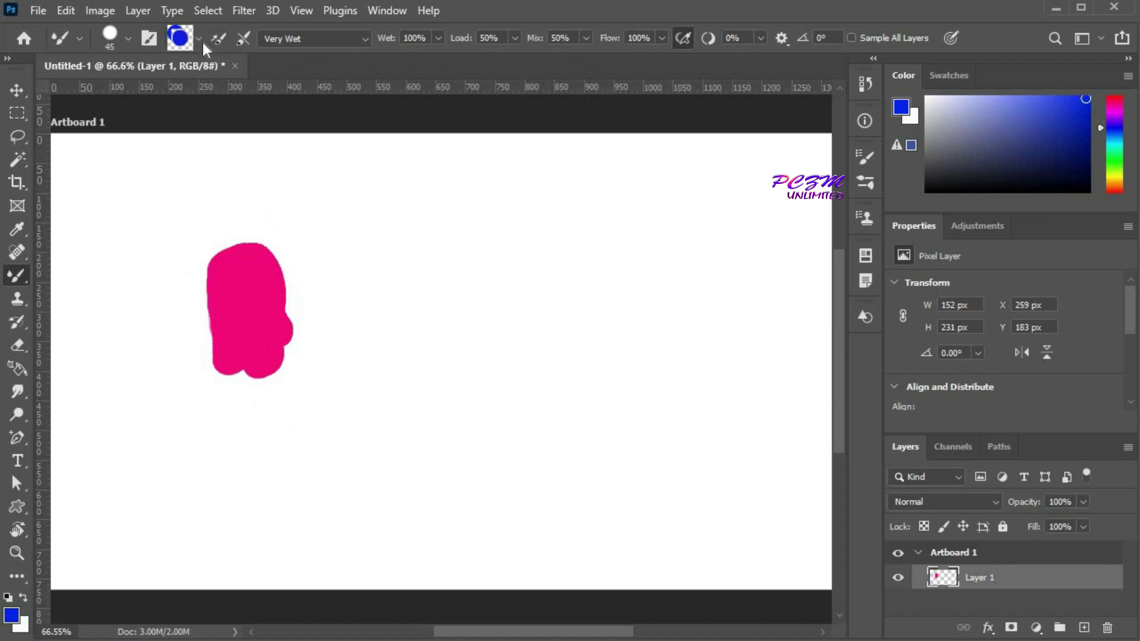
# Clean the brush, test blue strokes with the Very Wet, Light Mix preset, then undo them
pyautogui.click(200, 39)
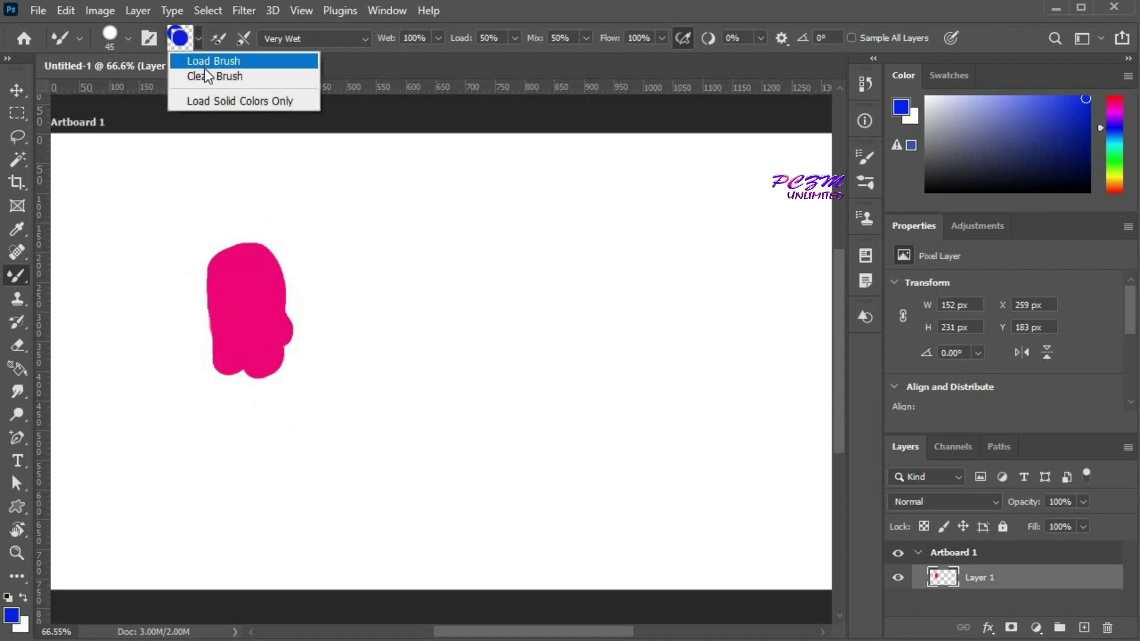
pyautogui.click(205, 75)
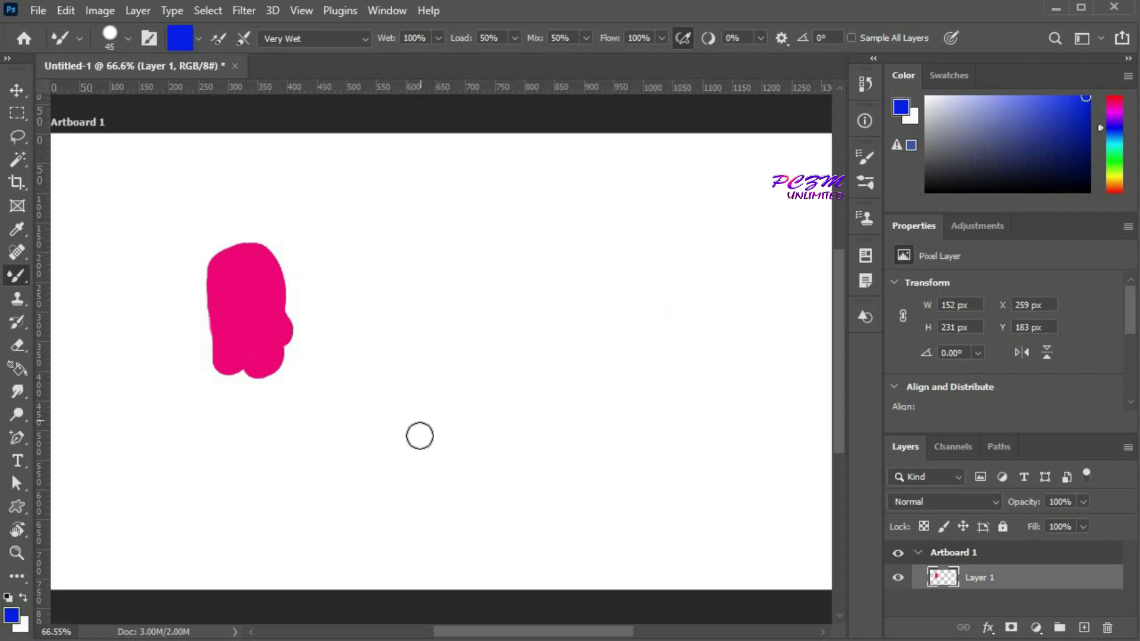
pyautogui.click(350, 37)
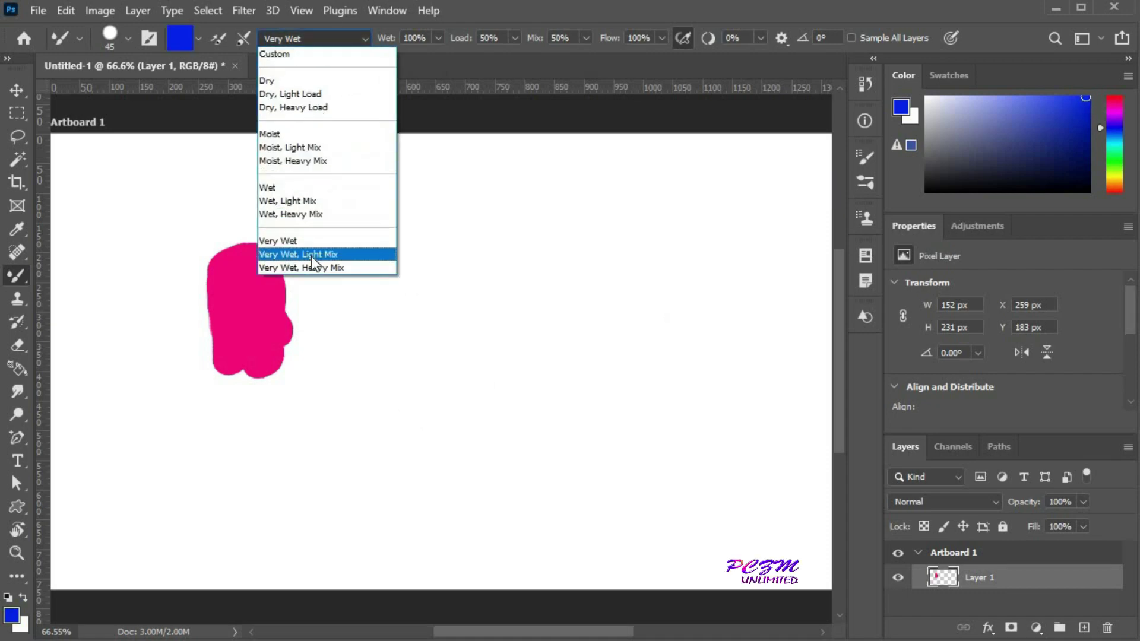
pyautogui.click(343, 255)
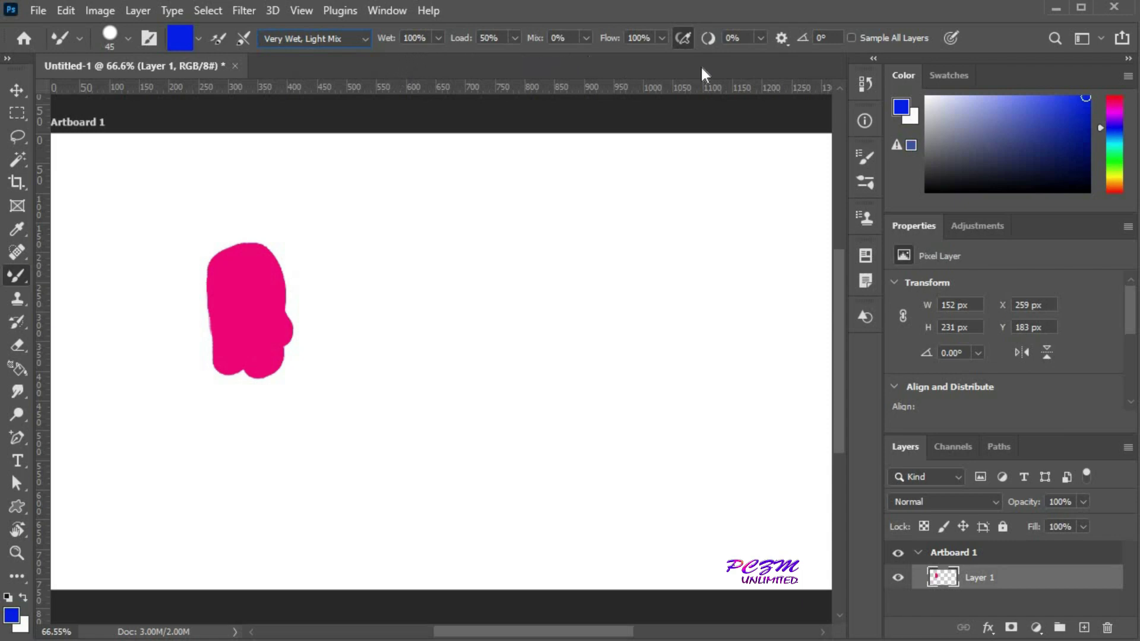
pyautogui.moveTo(252, 355)
pyautogui.mouseDown()
pyautogui.moveTo(214, 288)
pyautogui.moveTo(267, 324)
pyautogui.moveTo(280, 374)
pyautogui.mouseUp()
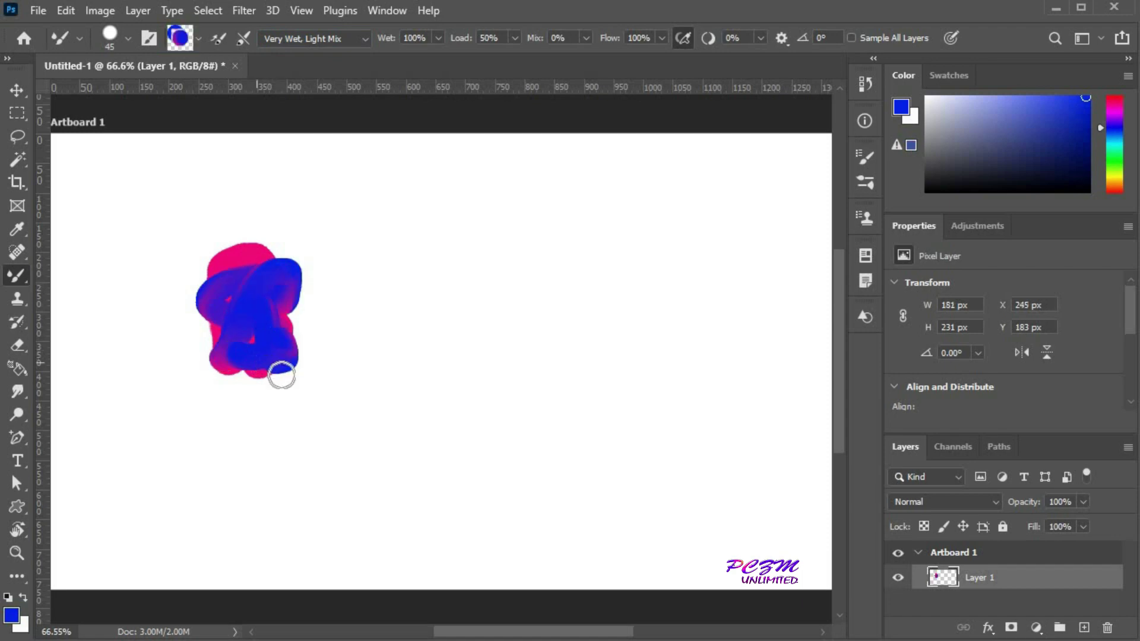
pyautogui.hotkey('ctrl', 'z')
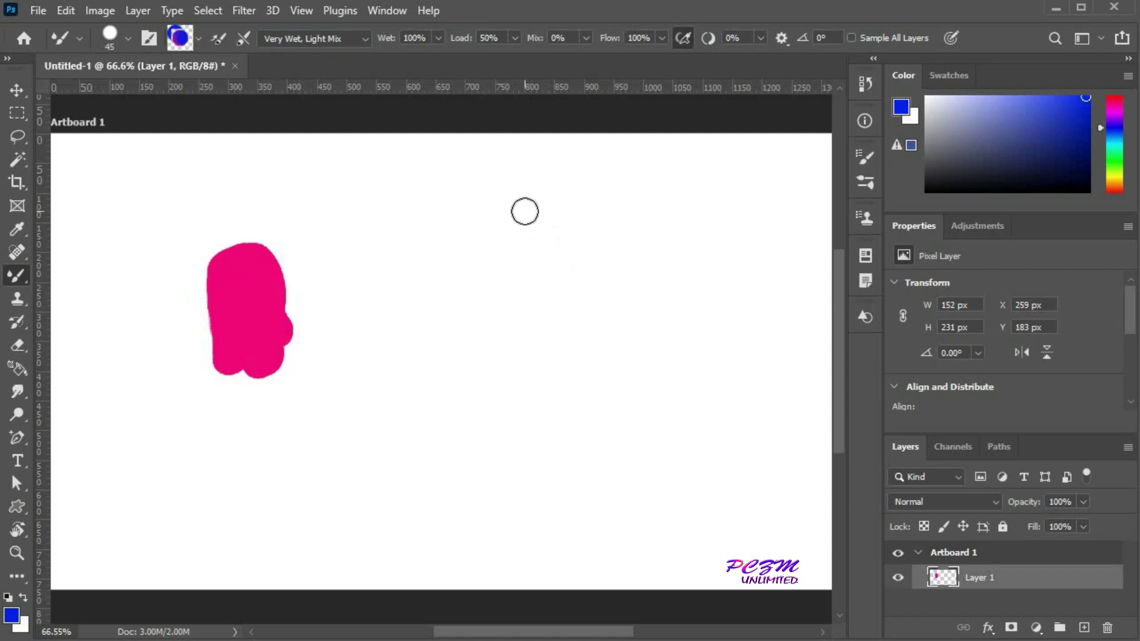
# Clean the brush and extend the pink blob with Very Wet, Heavy Mix strokes up and right
pyautogui.click(197, 39)
pyautogui.click(205, 79)
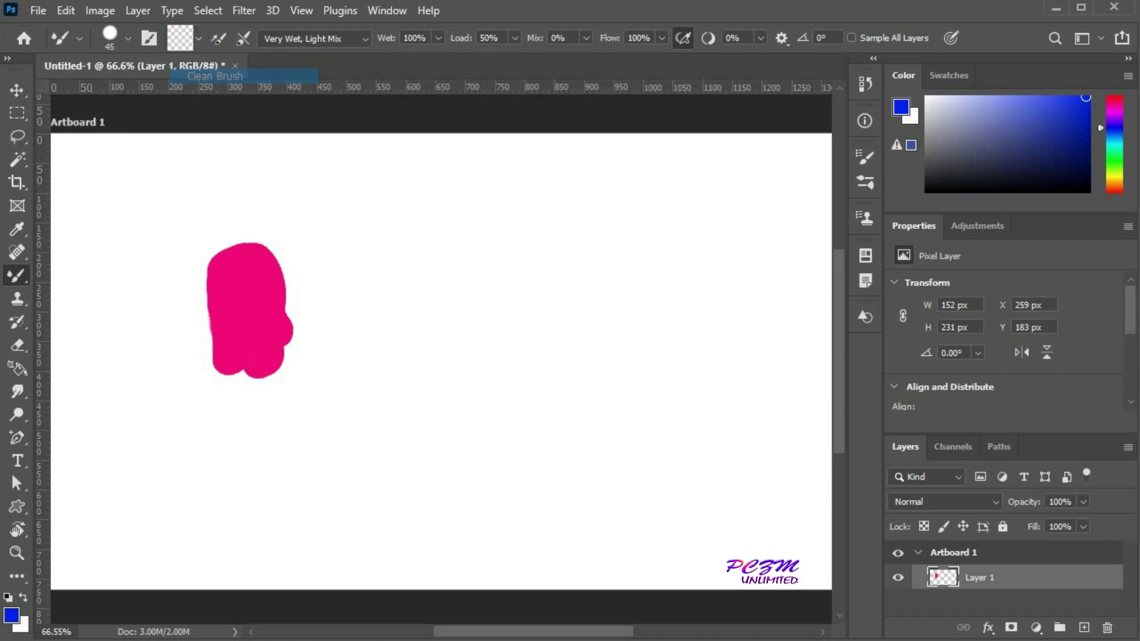
pyautogui.click(361, 38)
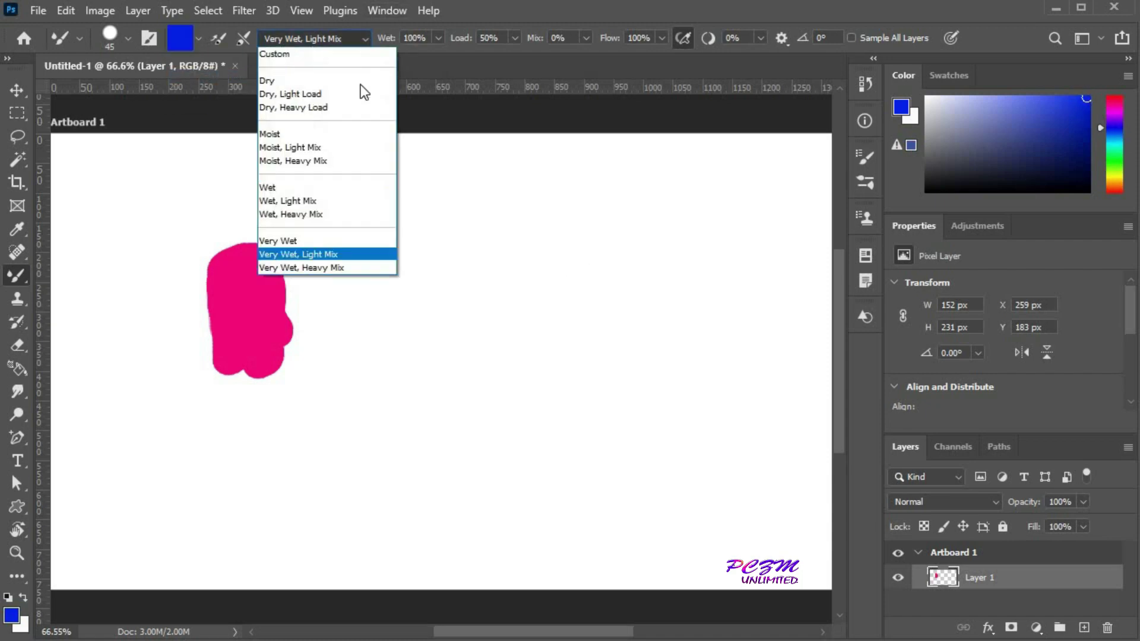
pyautogui.click(325, 267)
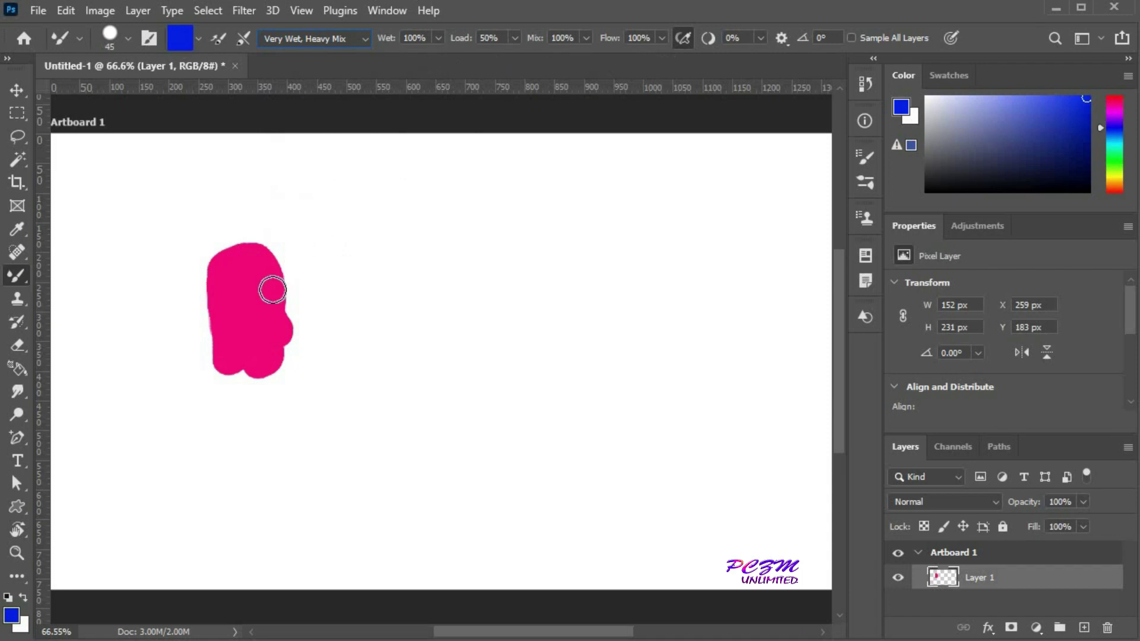
pyautogui.moveTo(256, 310); pyautogui.dragTo(293, 270)
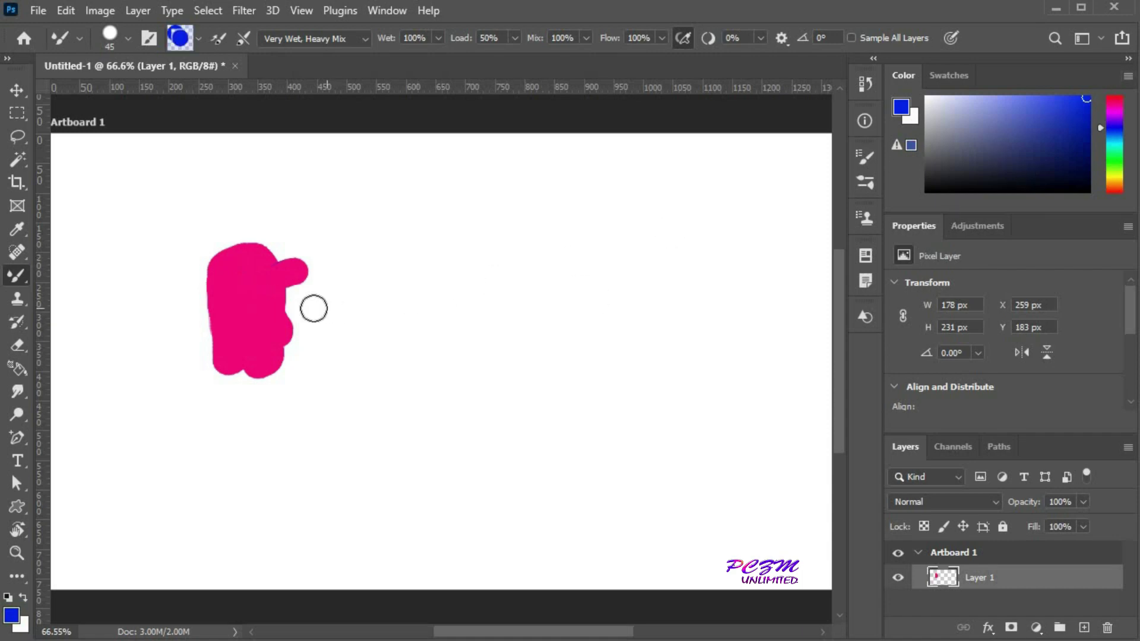
pyautogui.moveTo(313, 308)
pyautogui.mouseDown()
pyautogui.moveTo(256, 274)
pyautogui.moveTo(283, 292)
pyautogui.moveTo(230, 305)
pyautogui.moveTo(264, 283)
pyautogui.moveTo(238, 369)
pyautogui.moveTo(272, 319)
pyautogui.moveTo(267, 276)
pyautogui.moveTo(317, 312)
pyautogui.moveTo(258, 315)
pyautogui.moveTo(281, 281)
pyautogui.moveTo(256, 299)
pyautogui.moveTo(251, 254)
pyautogui.moveTo(227, 301)
pyautogui.moveTo(274, 276)
pyautogui.moveTo(190, 364)
pyautogui.moveTo(230, 366)
pyautogui.moveTo(263, 344)
pyautogui.moveTo(252, 366)
pyautogui.moveTo(177, 324)
pyautogui.moveTo(238, 310)
pyautogui.moveTo(274, 219)
pyautogui.moveTo(298, 317)
pyautogui.moveTo(265, 327)
pyautogui.moveTo(328, 364)
pyautogui.mouseUp()
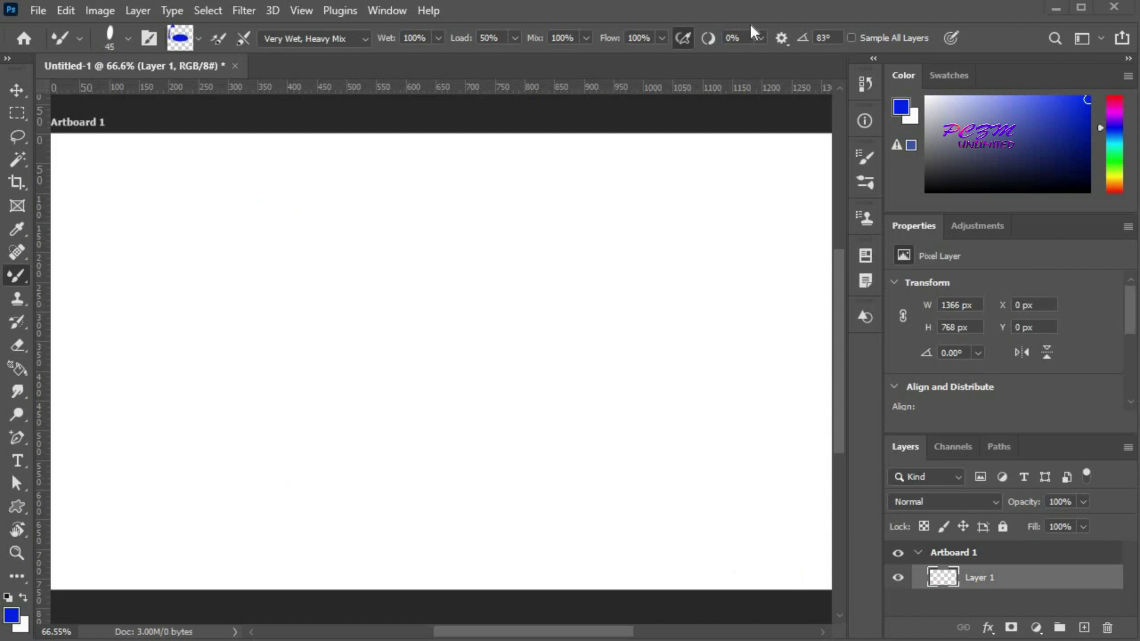
# Check the Smoothing options, leaving smoothing at 0%, and set the brush angle back to 0°
pyautogui.click(759, 37)
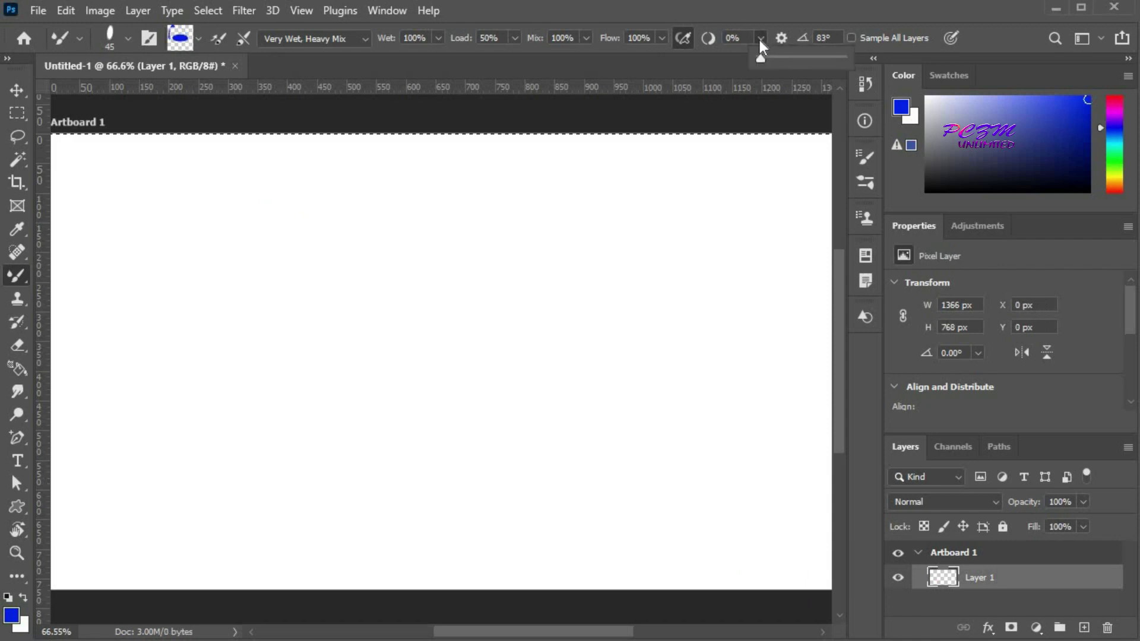
pyautogui.click(783, 44)
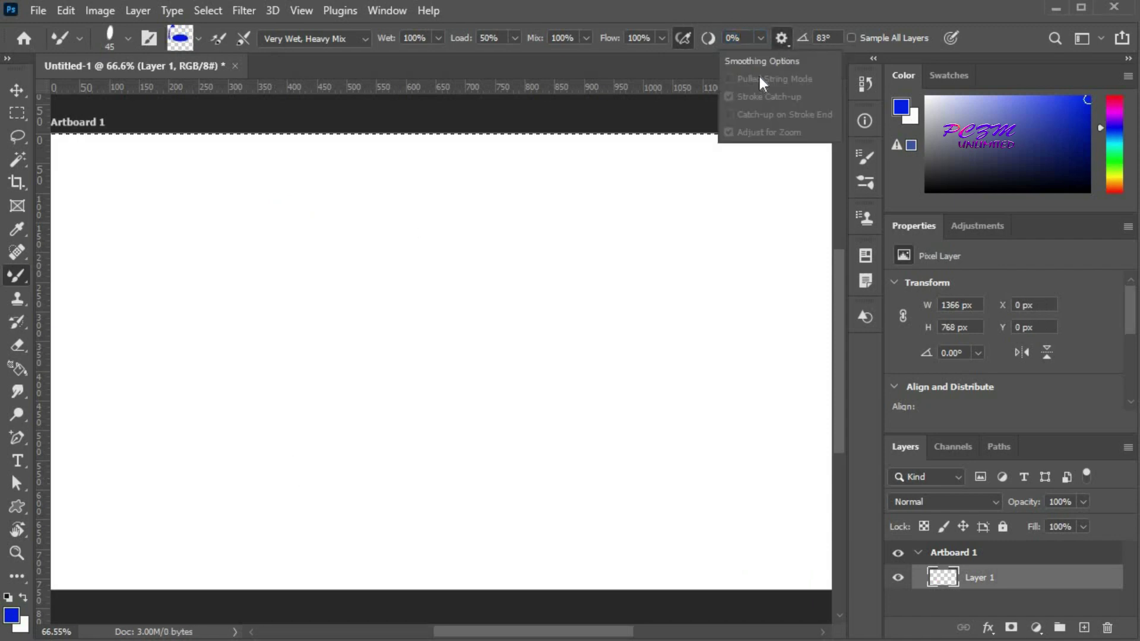
pyautogui.click(804, 18)
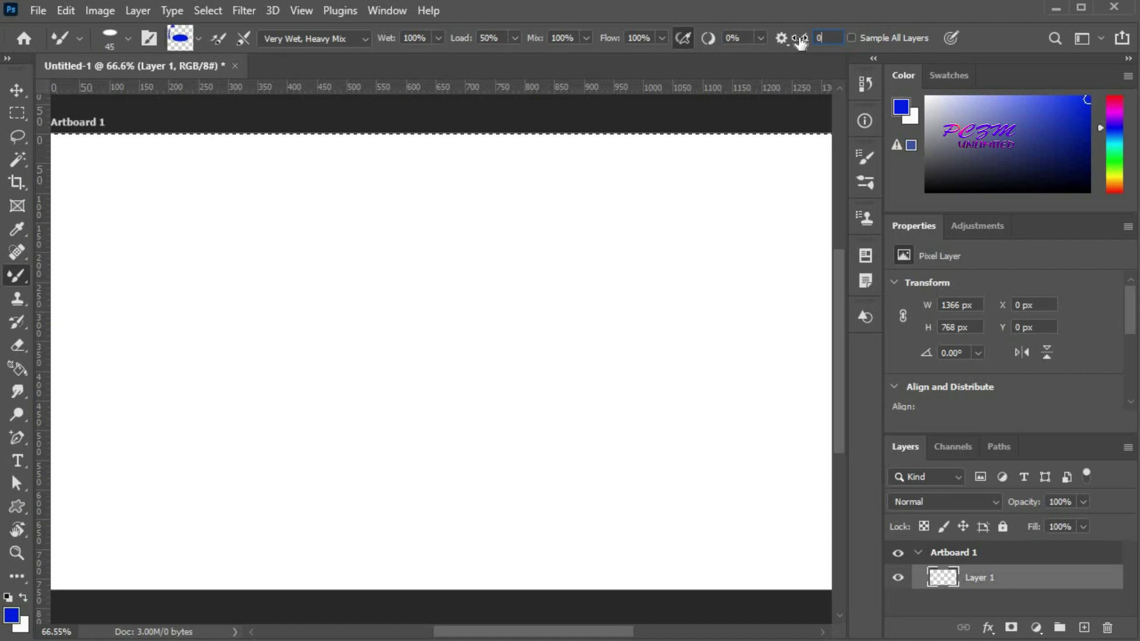
pyautogui.press('Return')
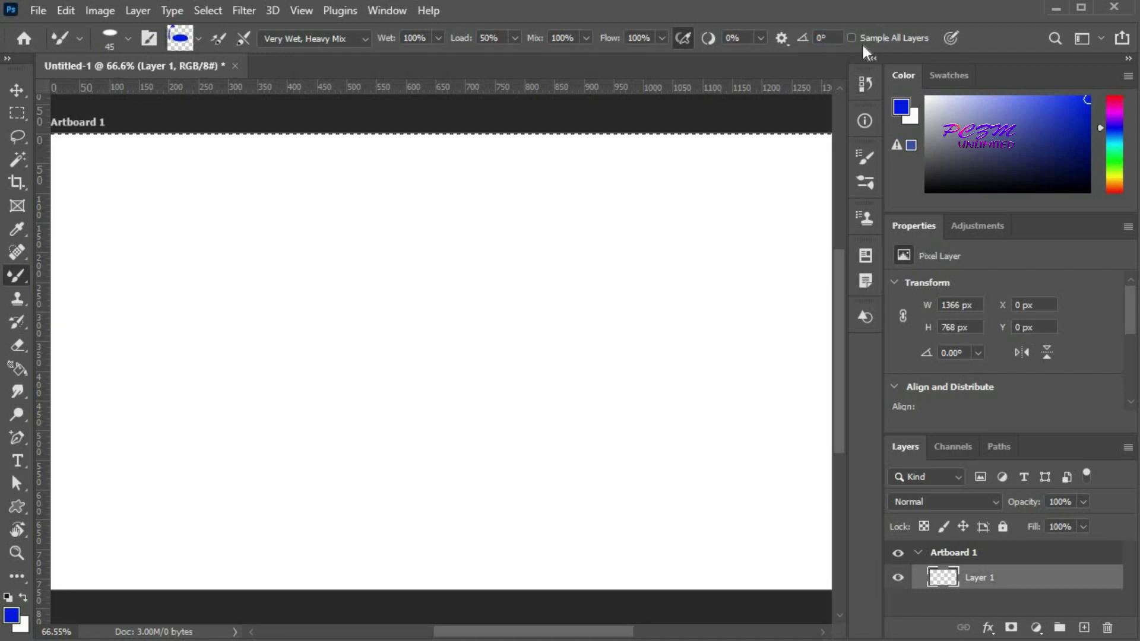